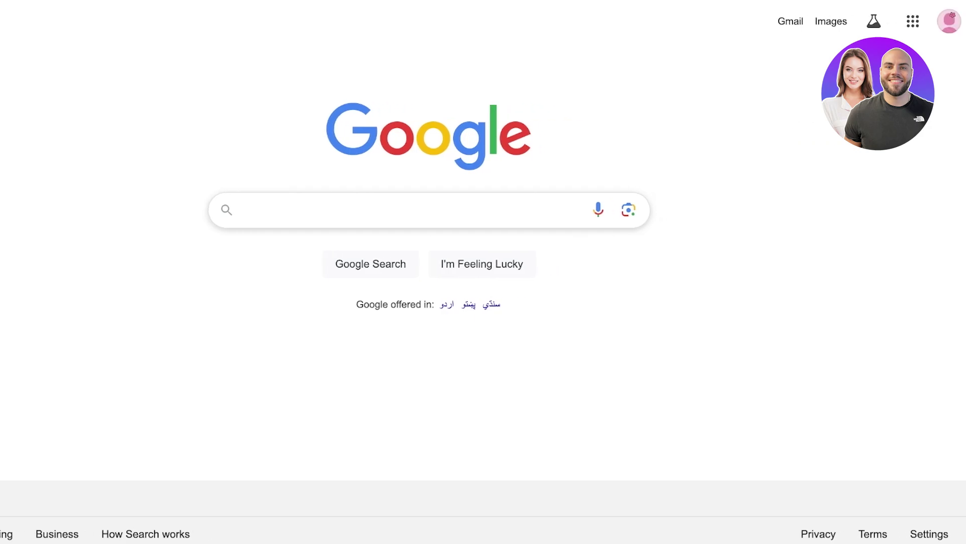
Open Google Docs from the list of Google apps.
click(913, 21)
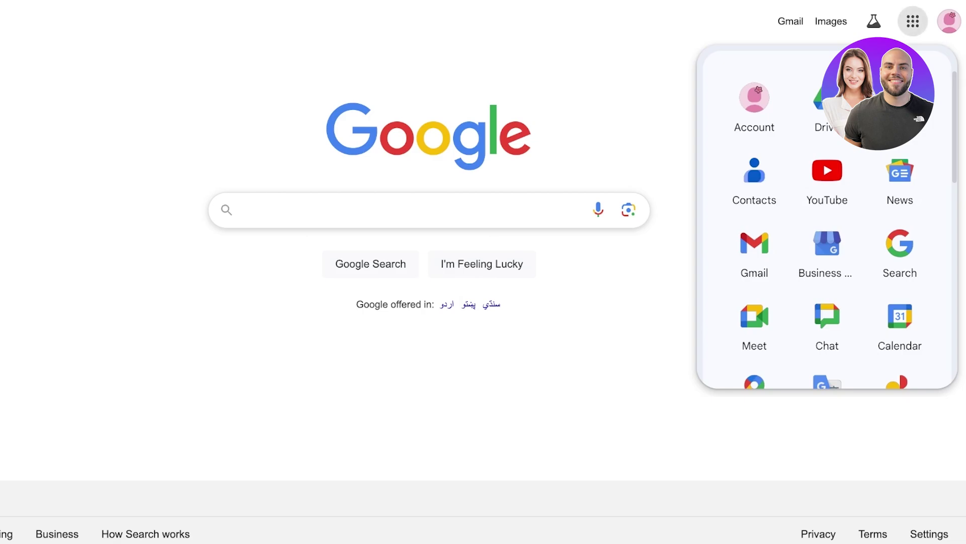
scroll(900, 180, down, 4)
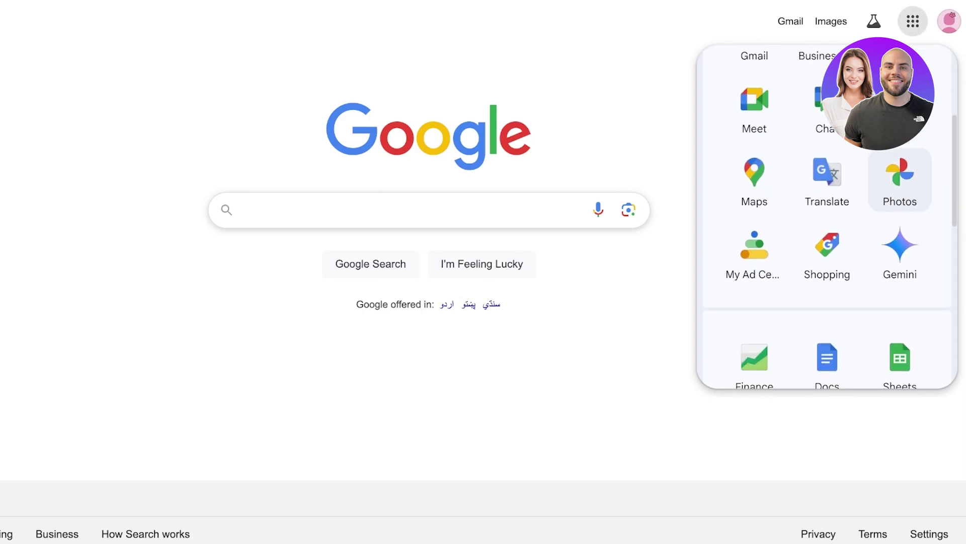
scroll(900, 180, down, 1)
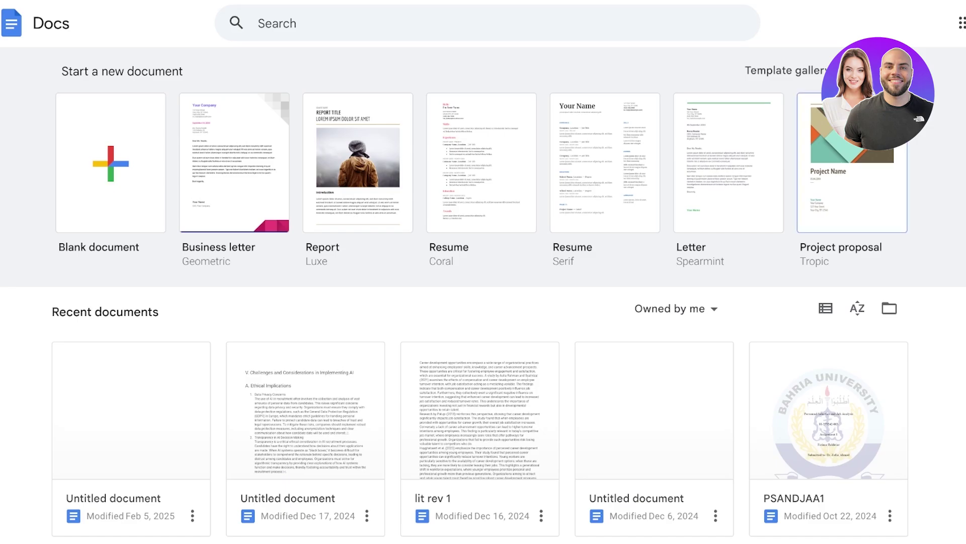
Browse the template gallery from the resume, letter and personal templates through the work templates, and return to the Docs home page.
click(785, 70)
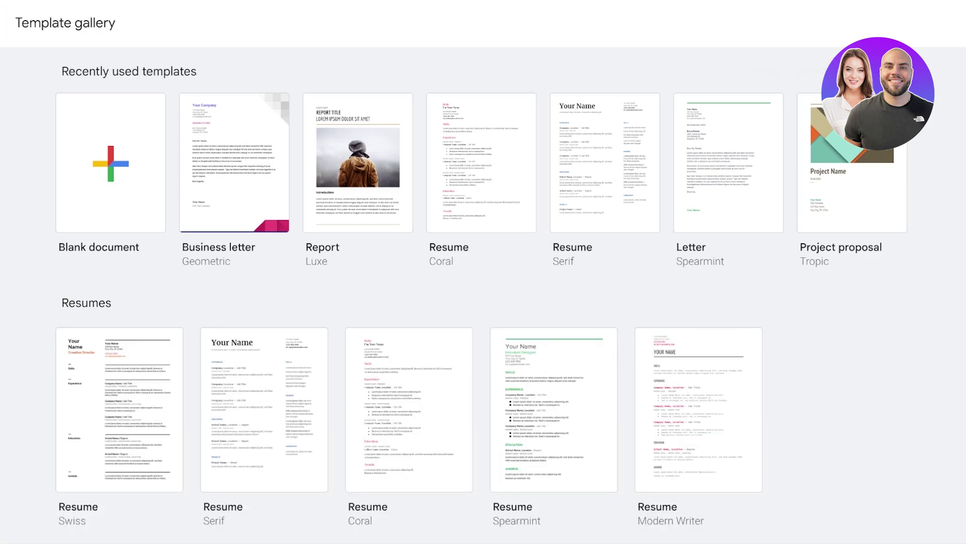
scroll(451, 295, down, 9)
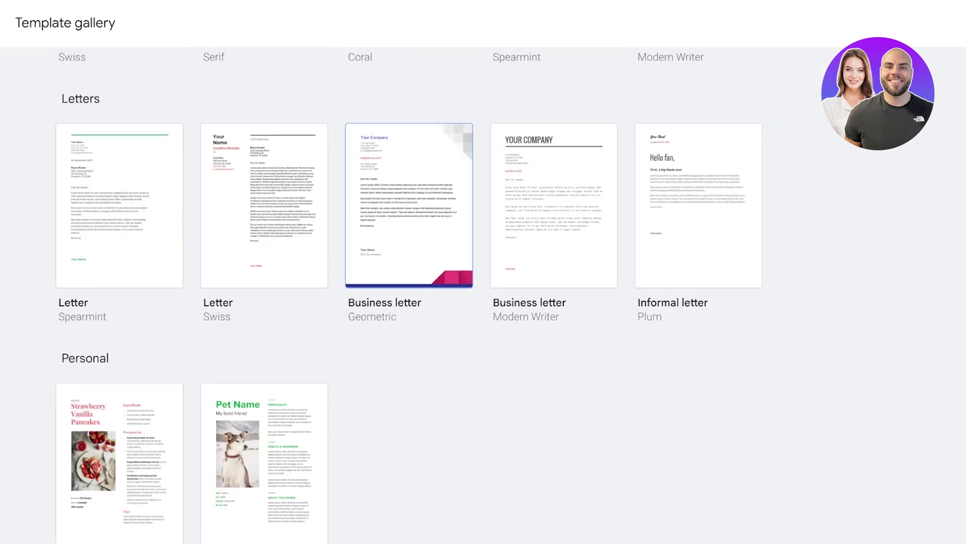
scroll(264, 206, down, 7)
scroll(264, 101, down, 2)
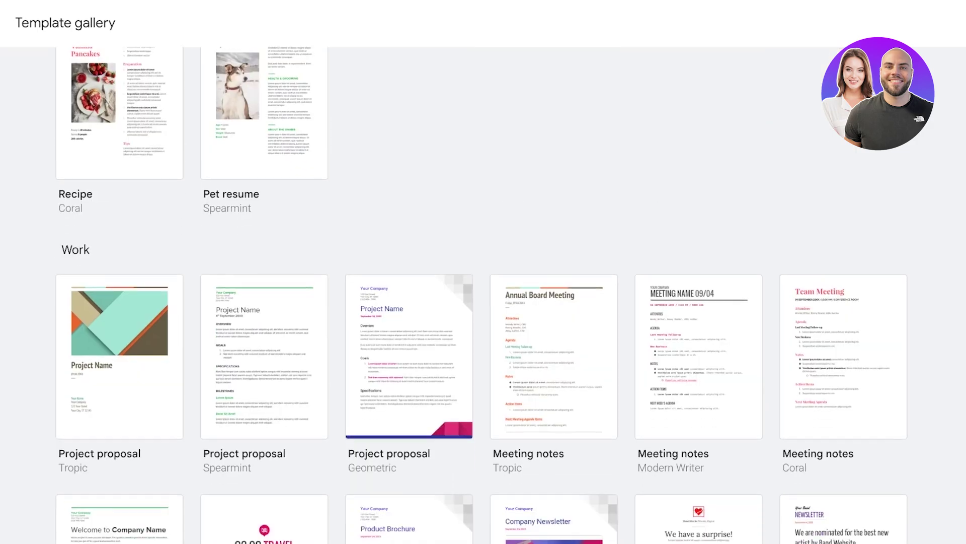
scroll(264, 101, down, 3)
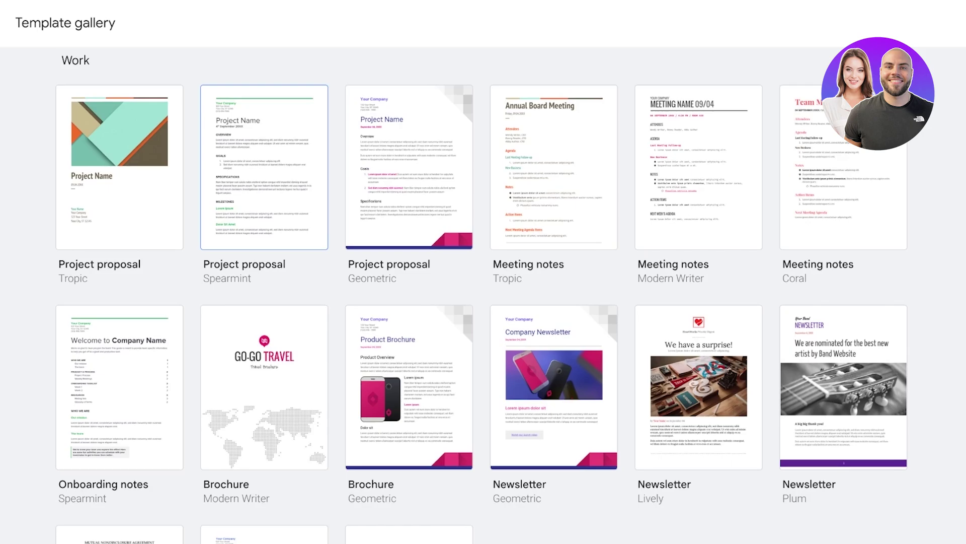
scroll(483, 295, down, 6)
scroll(483, 295, up, 20)
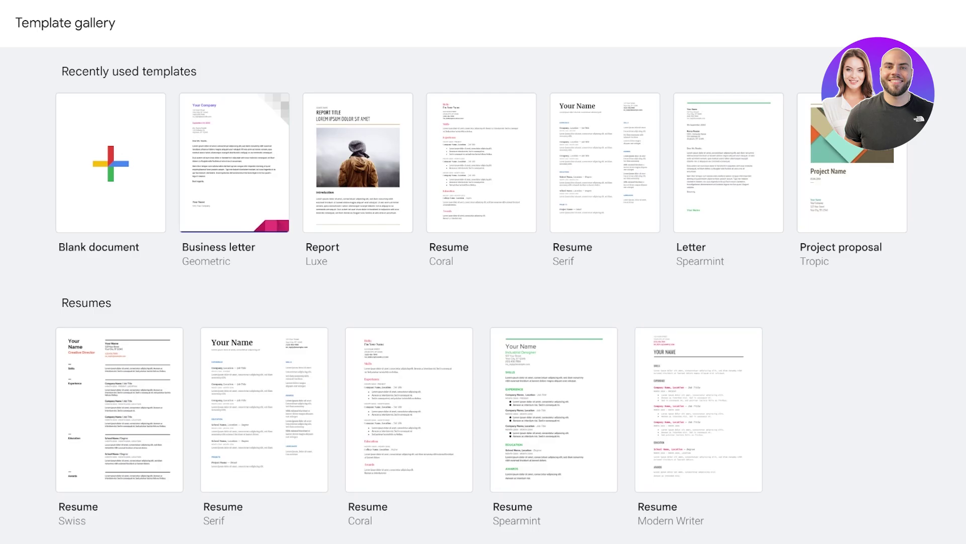
click(2, 22)
View the recent documents owned by anyone and switch the ownership filter back to Owned by me.
scroll(483, 295, down, 1)
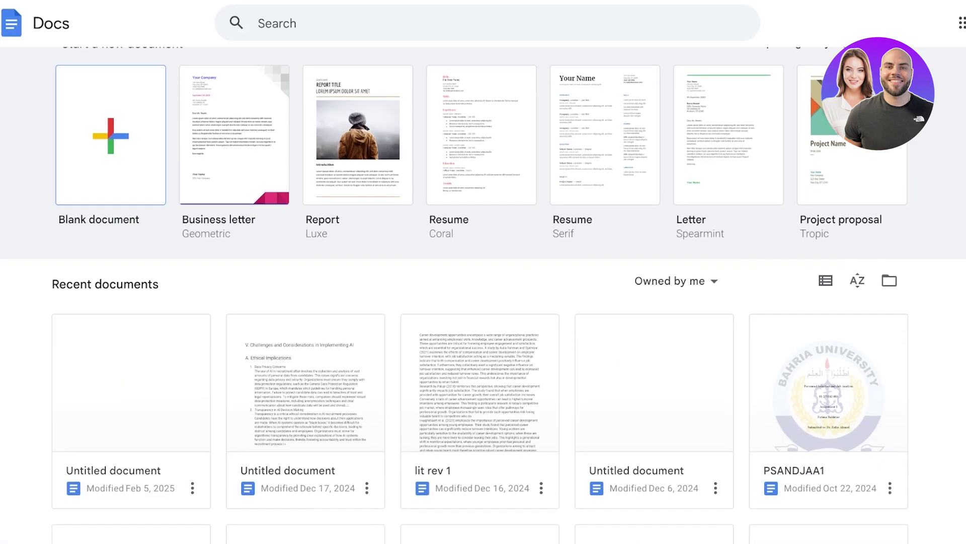
scroll(305, 408, down, 1)
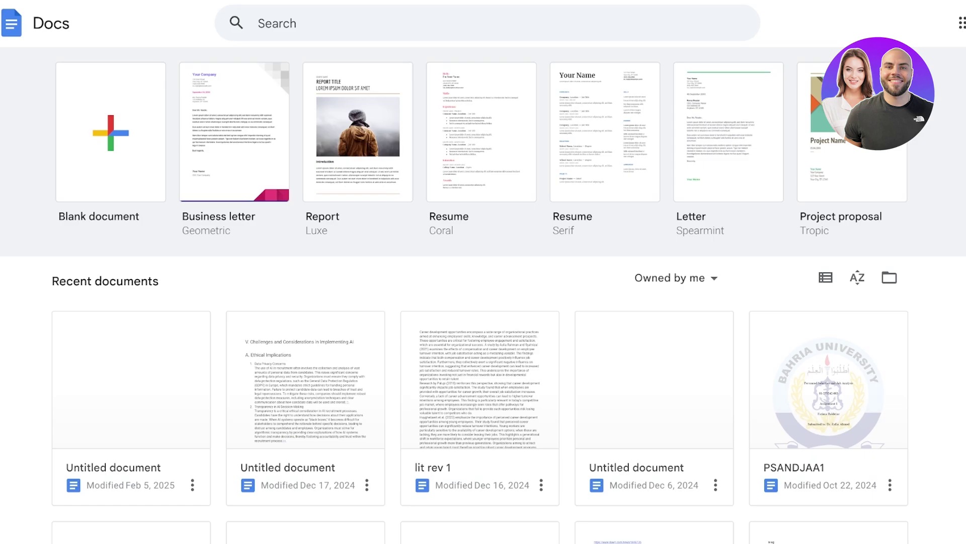
click(674, 278)
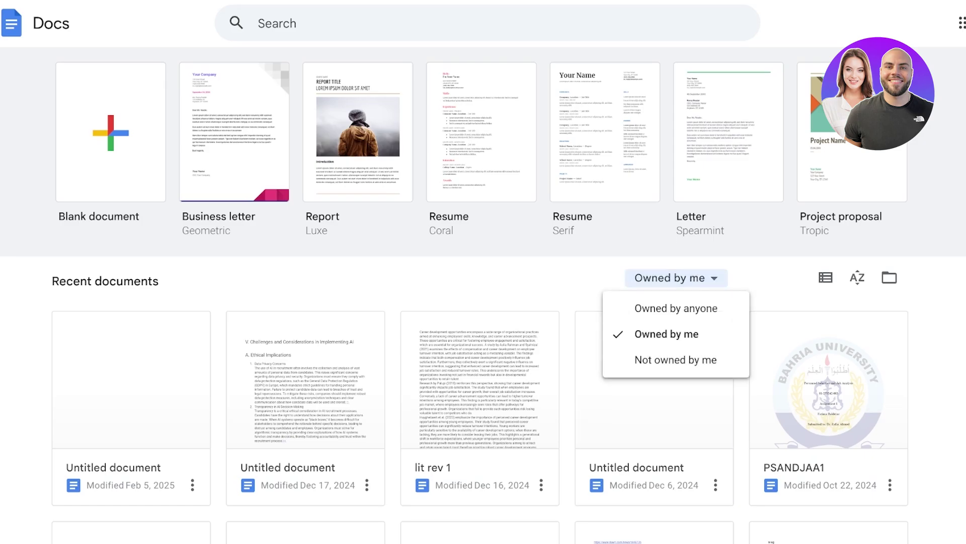
click(675, 308)
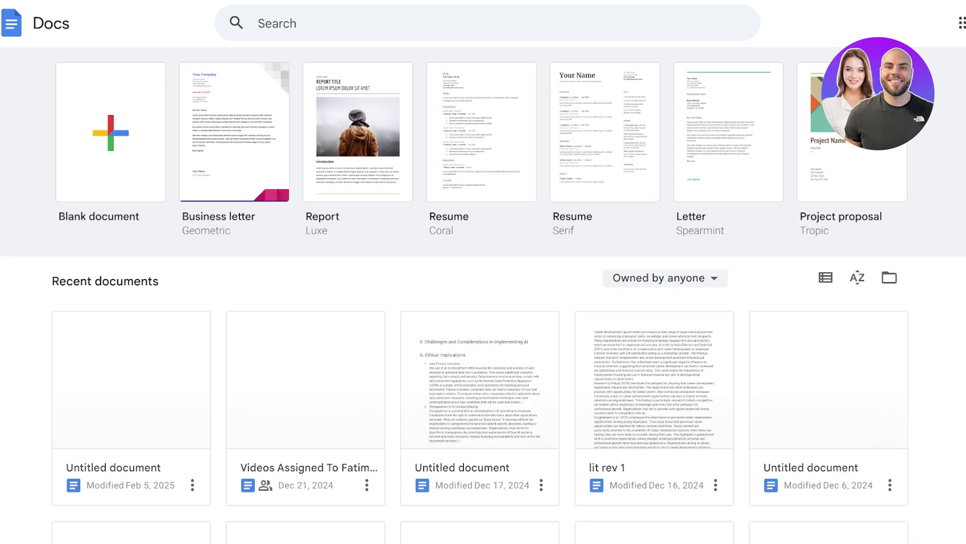
click(664, 278)
click(659, 332)
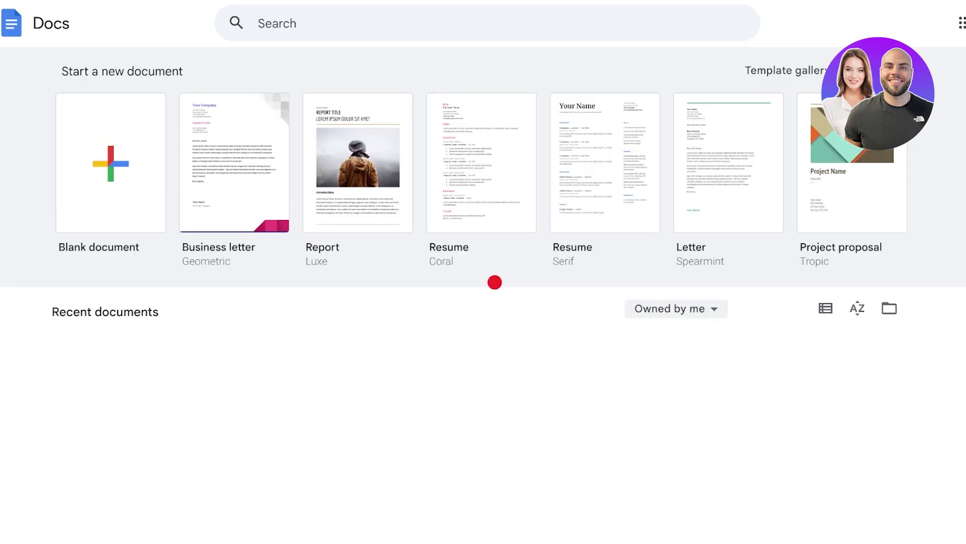
View the recent documents under the Not owned by me filter and restore the Owned by me filter.
click(676, 308)
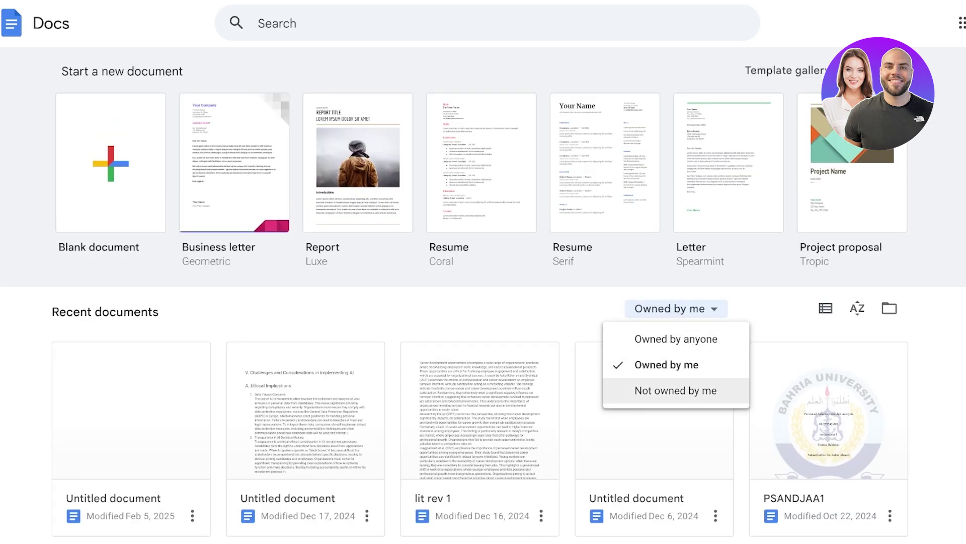
click(675, 391)
click(676, 308)
click(675, 388)
click(676, 308)
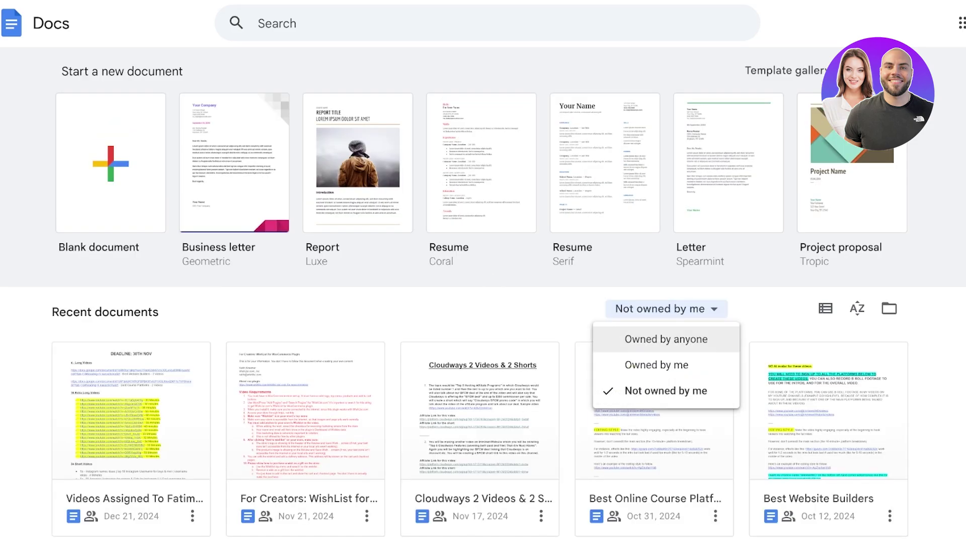
click(660, 362)
Recheck the recent documents with the Owned by anyone filter and return to Owned by me.
click(676, 308)
click(676, 308)
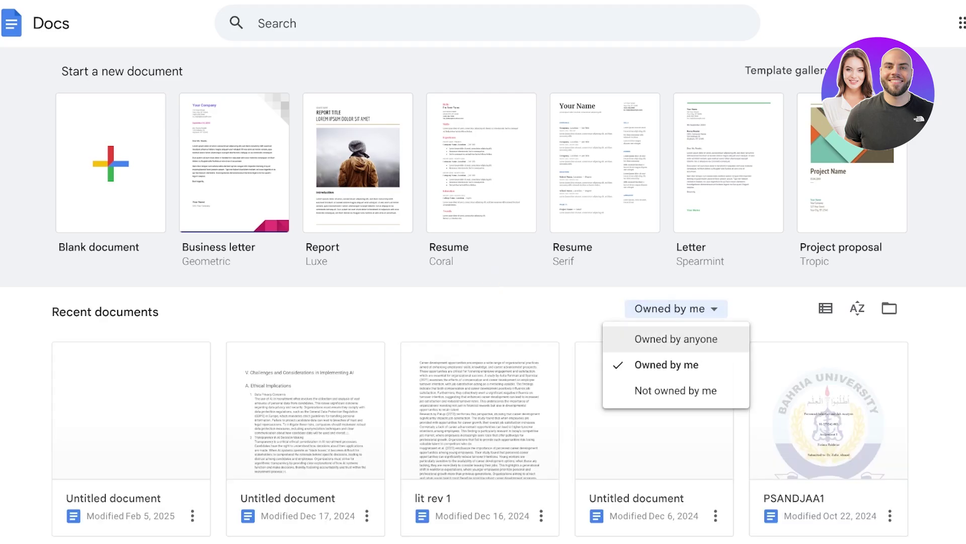
click(675, 338)
click(664, 308)
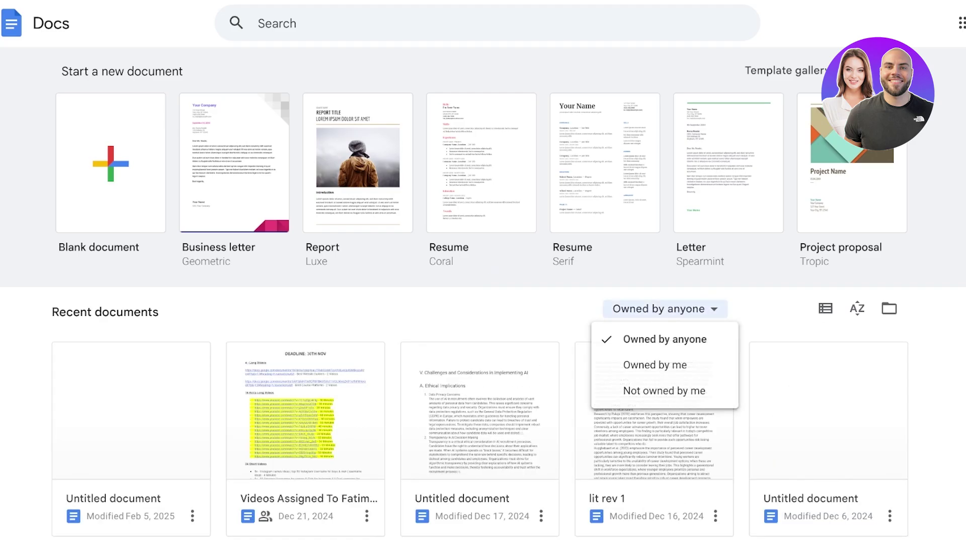
click(659, 362)
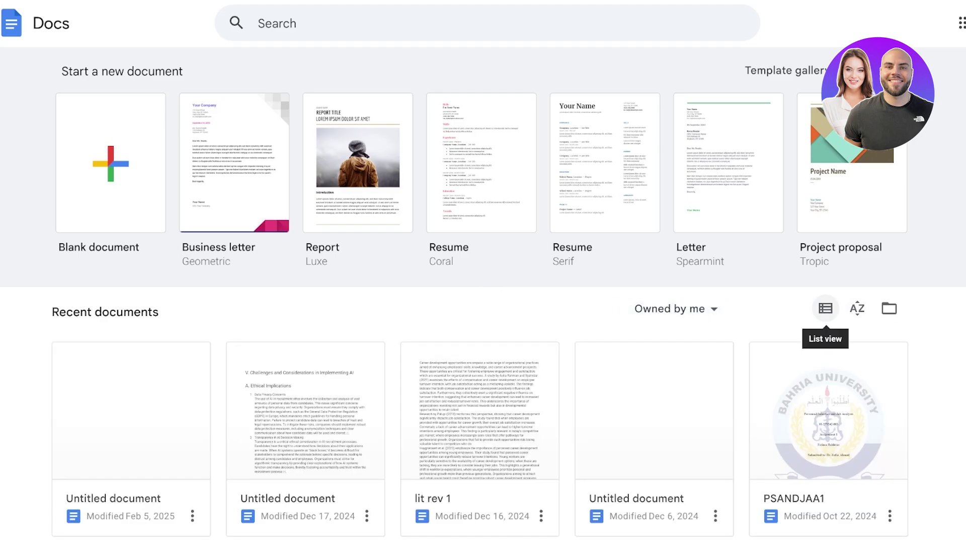
Check the list layout, sort options and file picker for existing documents, leaving the recent documents in grid view.
click(826, 308)
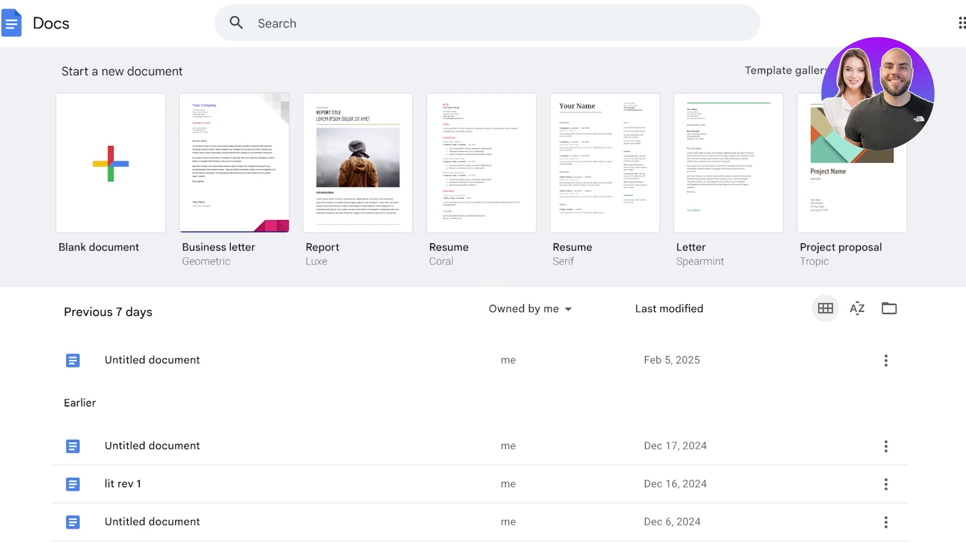
click(825, 308)
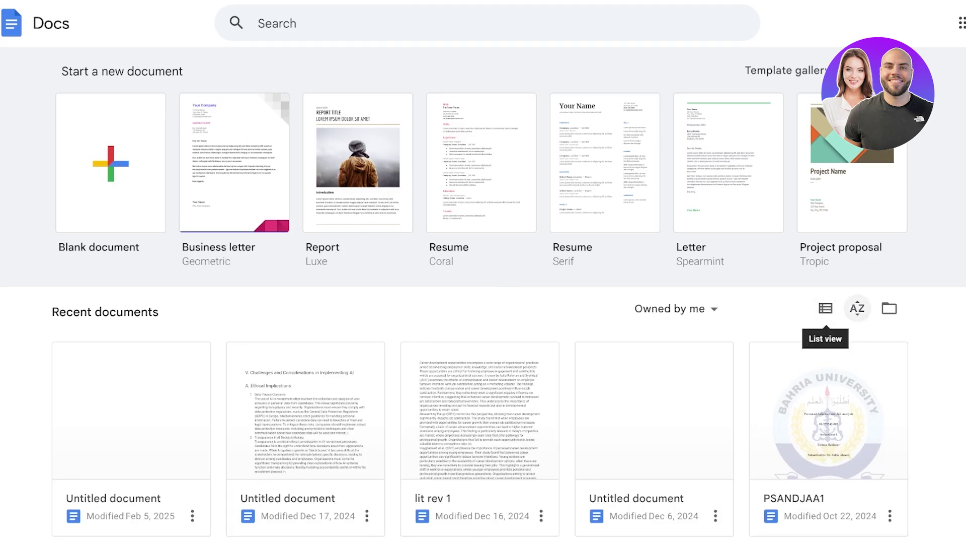
click(858, 308)
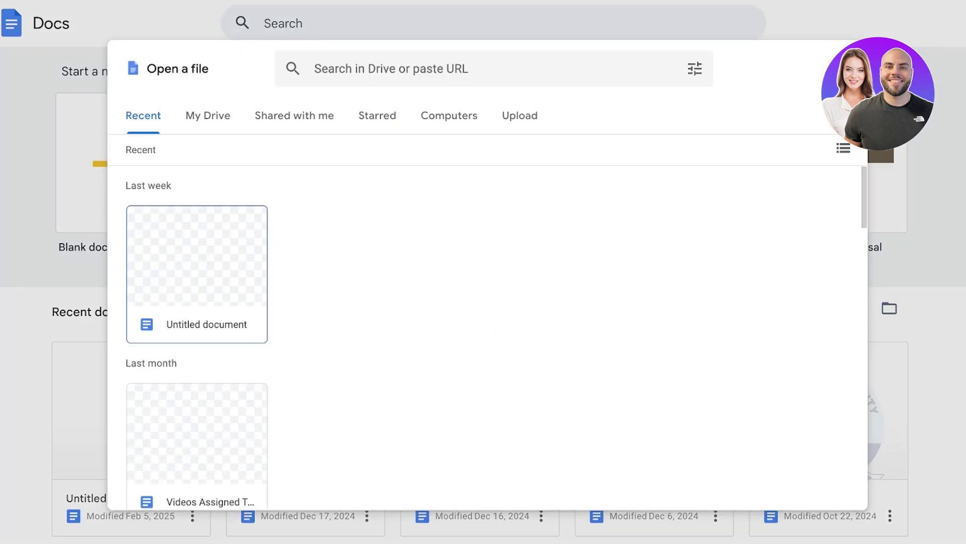
click(842, 67)
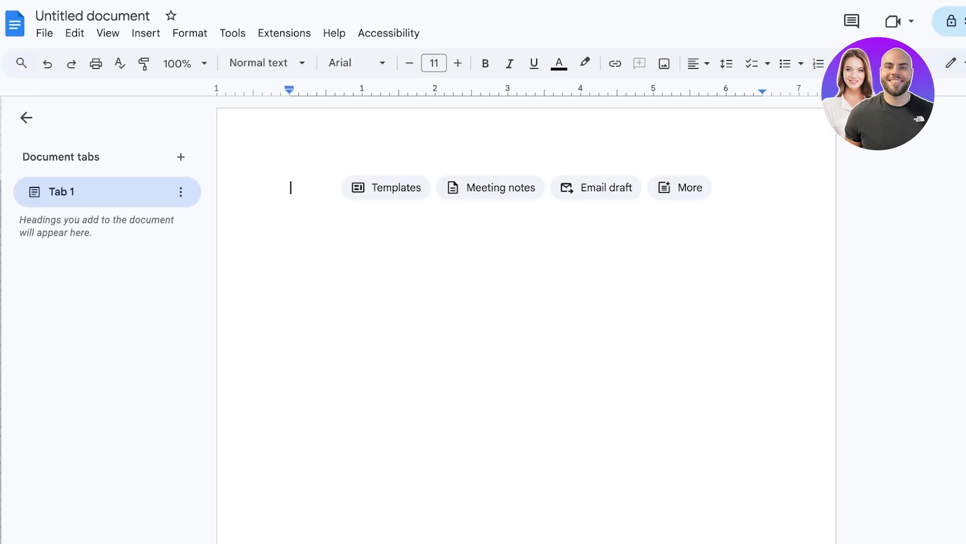
Rename the blank document as Youtube Tutorial and check its document status.
click(93, 17)
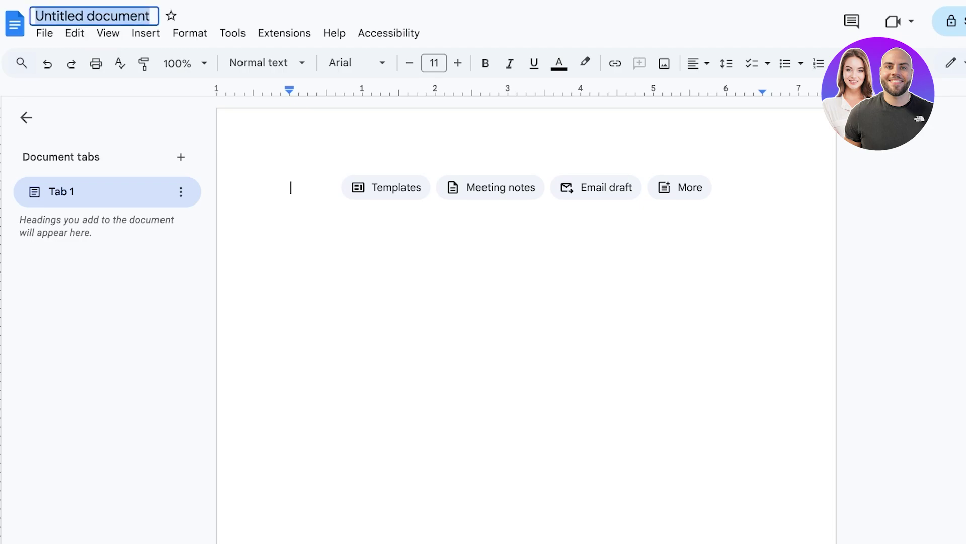
text(Youtube )
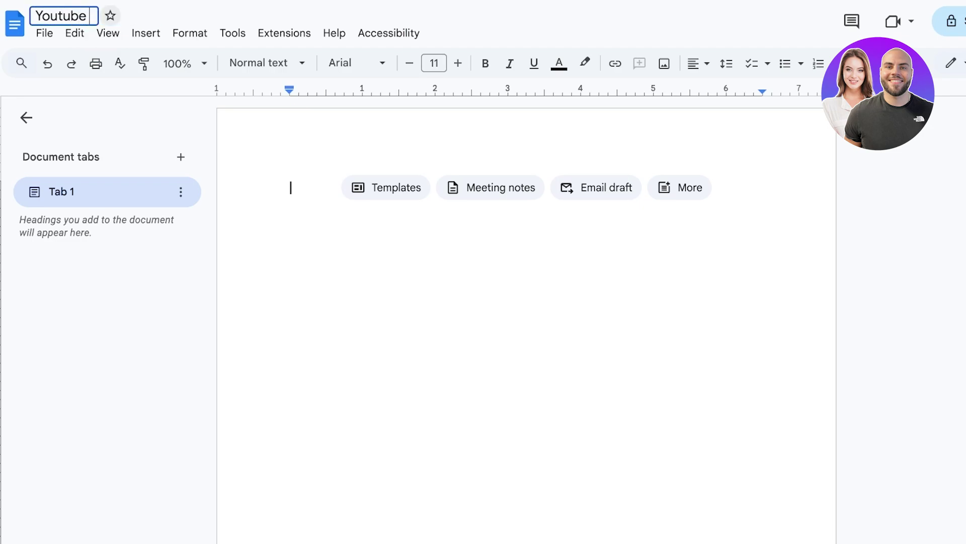
text(Tutorial)
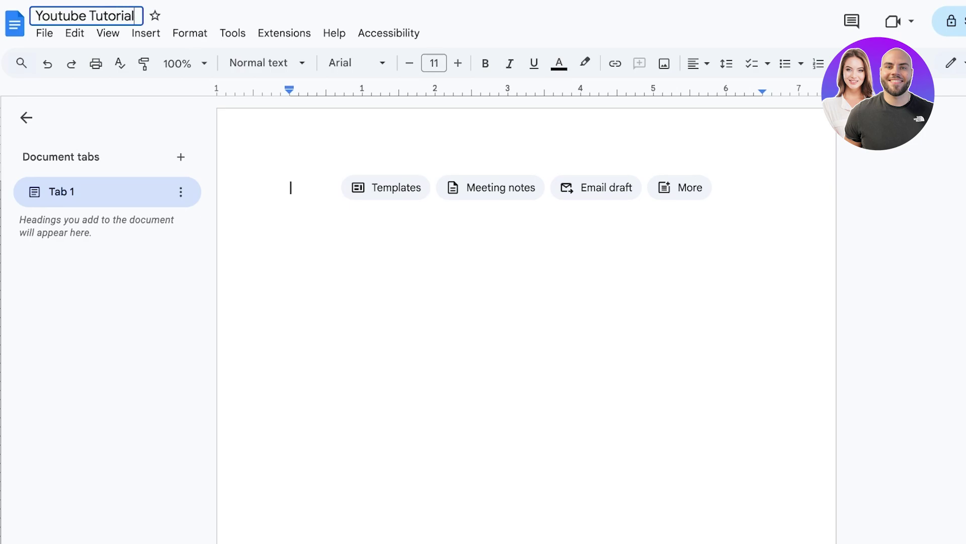
key(Return)
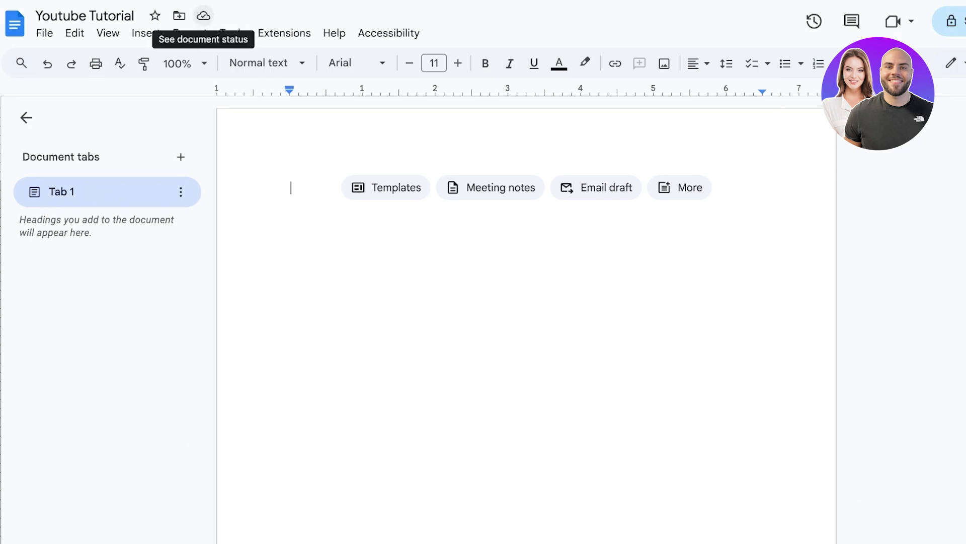
click(203, 16)
key(Escape)
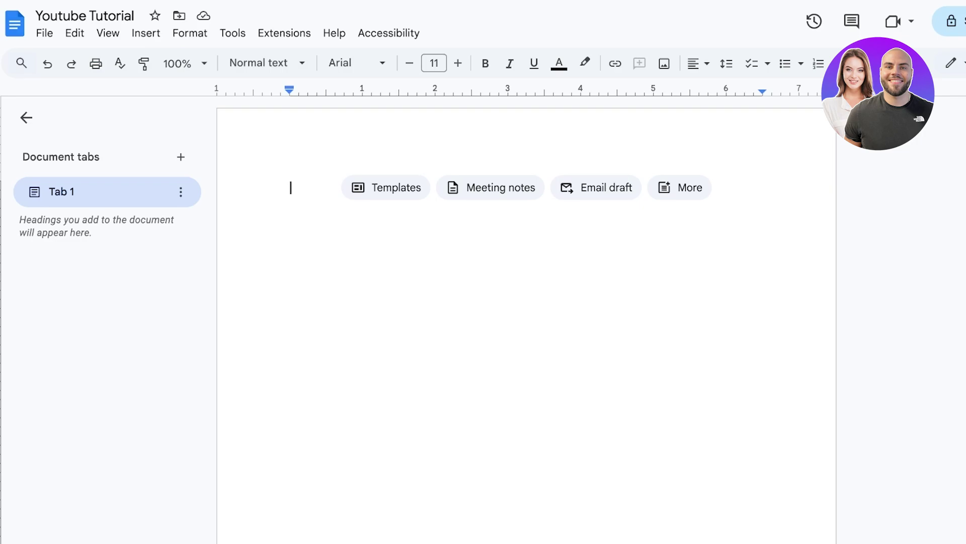
Enter the test text "jdsfoihfs" to check the document's save status, and clear the page.
text(jdsfoihfs)
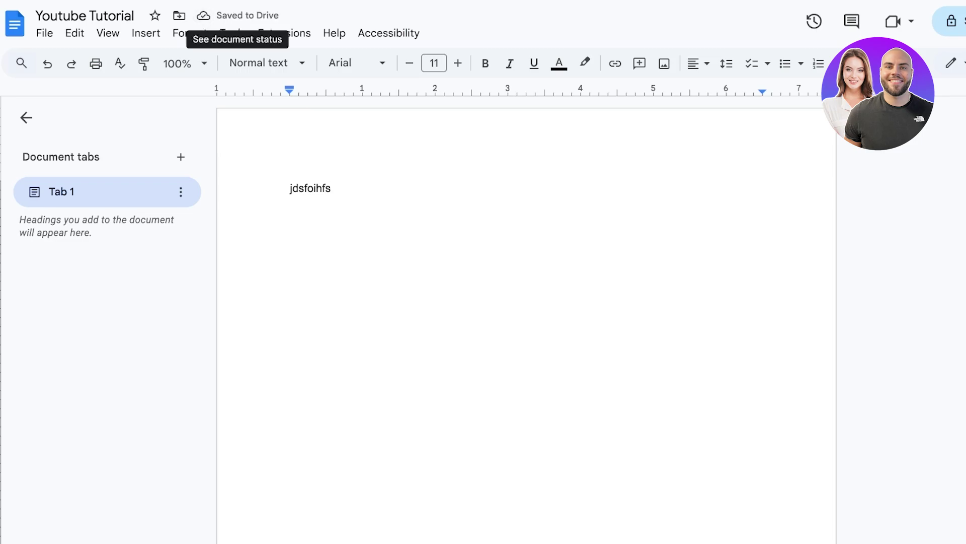
click(203, 16)
key(Escape)
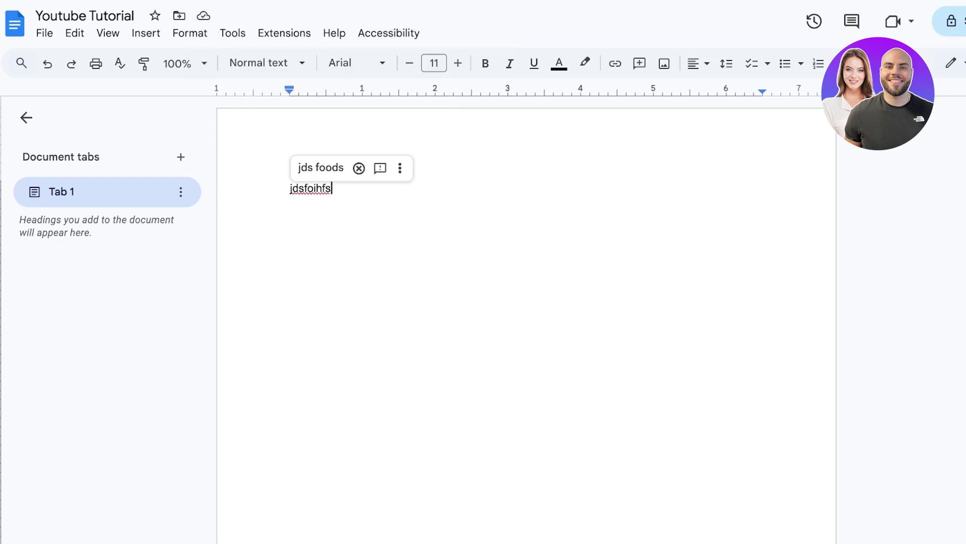
click(203, 16)
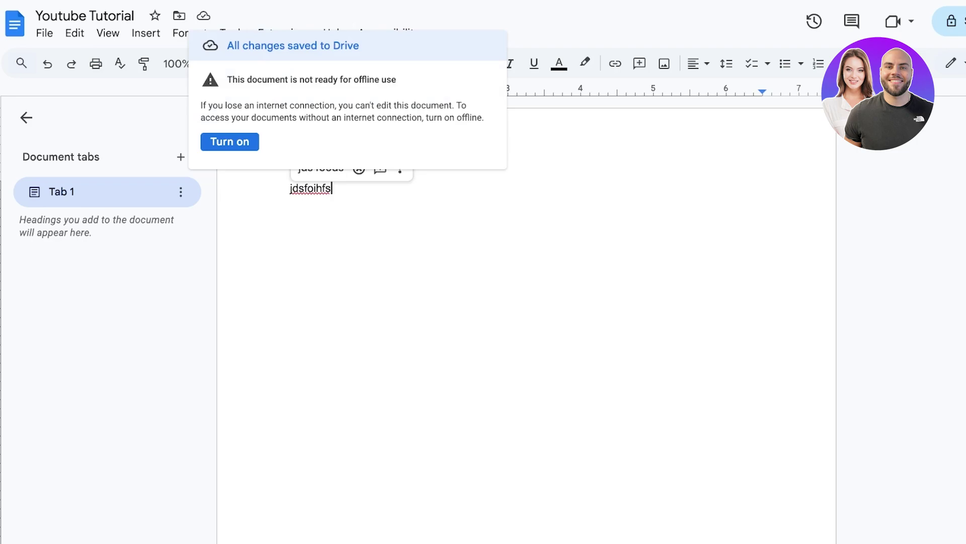
key(Escape)
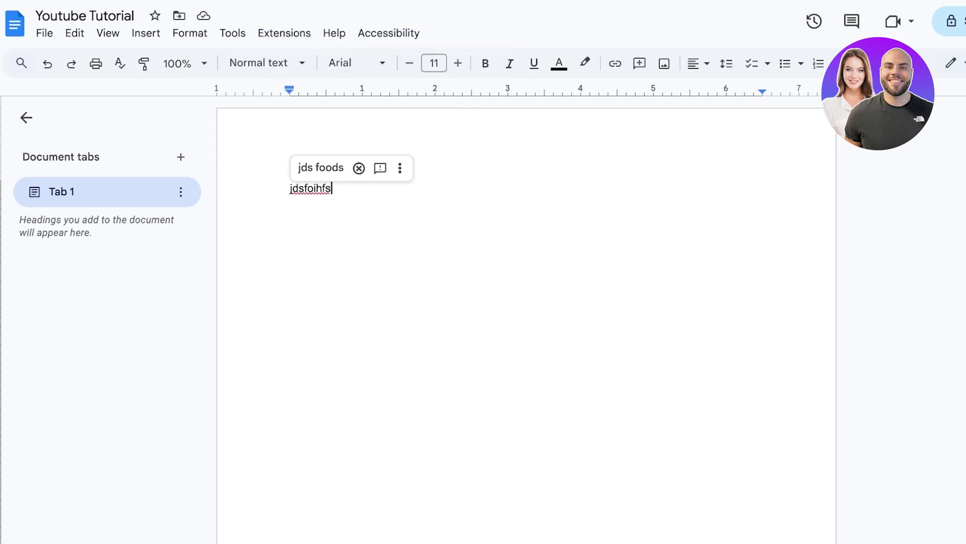
key(ctrl+a)
key(BackSpace)
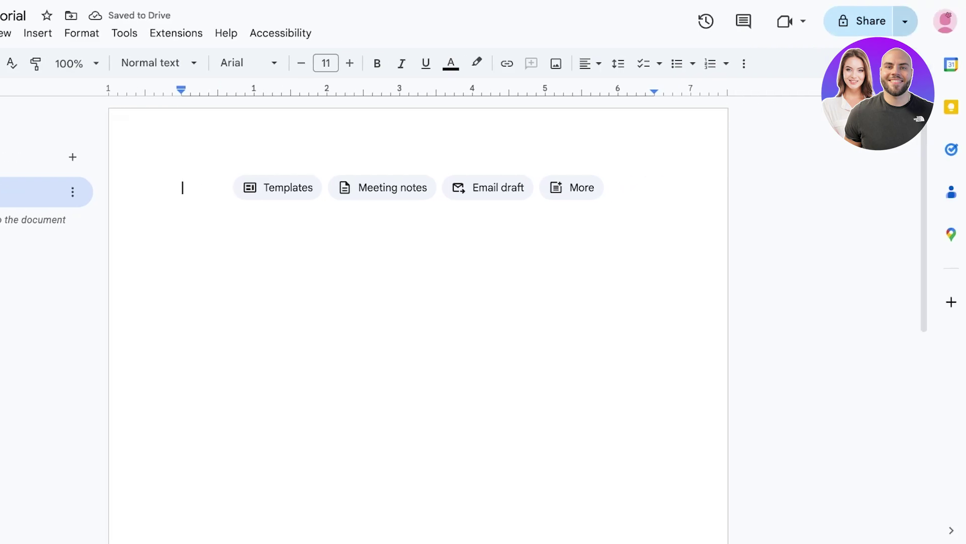
Look through the sharing options and the file formats available for downloading the document.
click(905, 21)
click(47, 33)
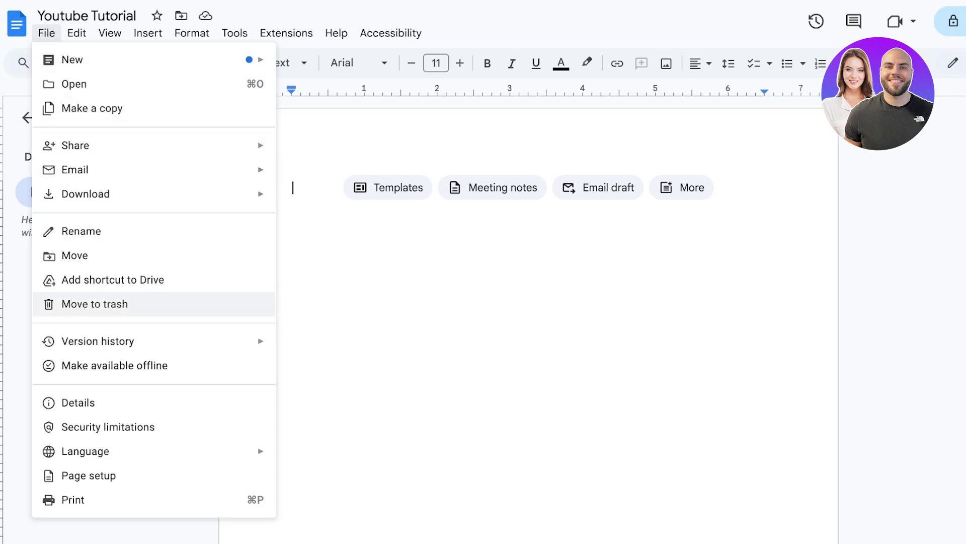
mouse_move(86, 194)
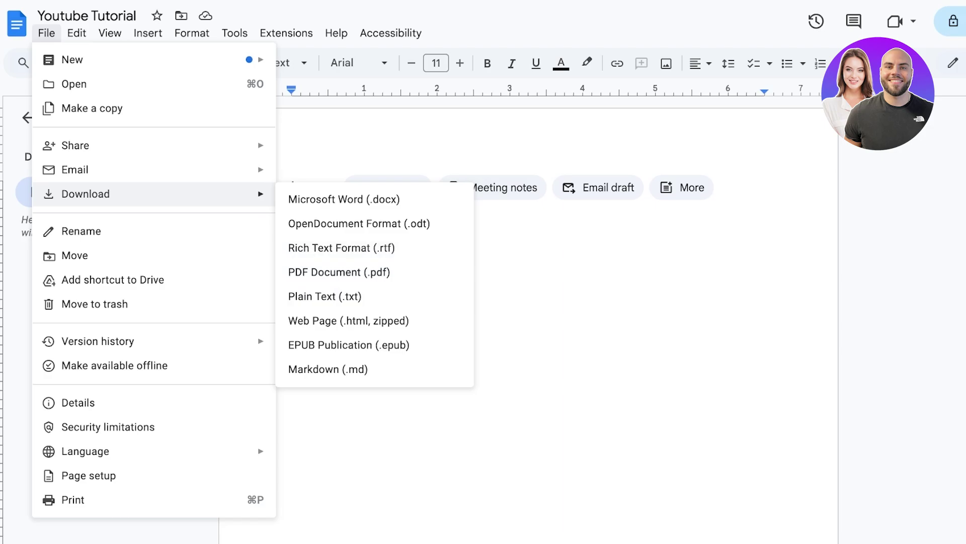
key(Escape)
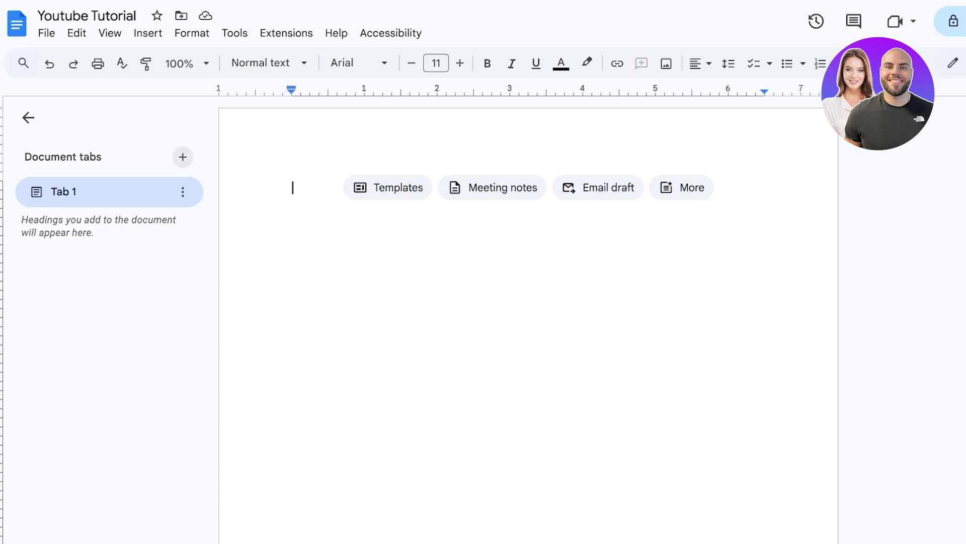
Add a second document tab and switch between the two tabs, ending on Tab 1.
click(183, 156)
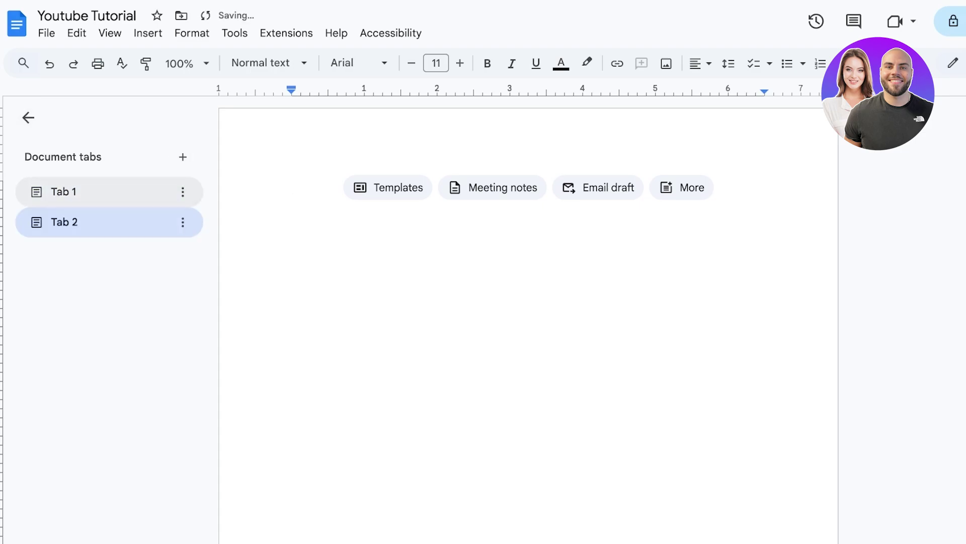
click(109, 191)
click(63, 222)
click(64, 192)
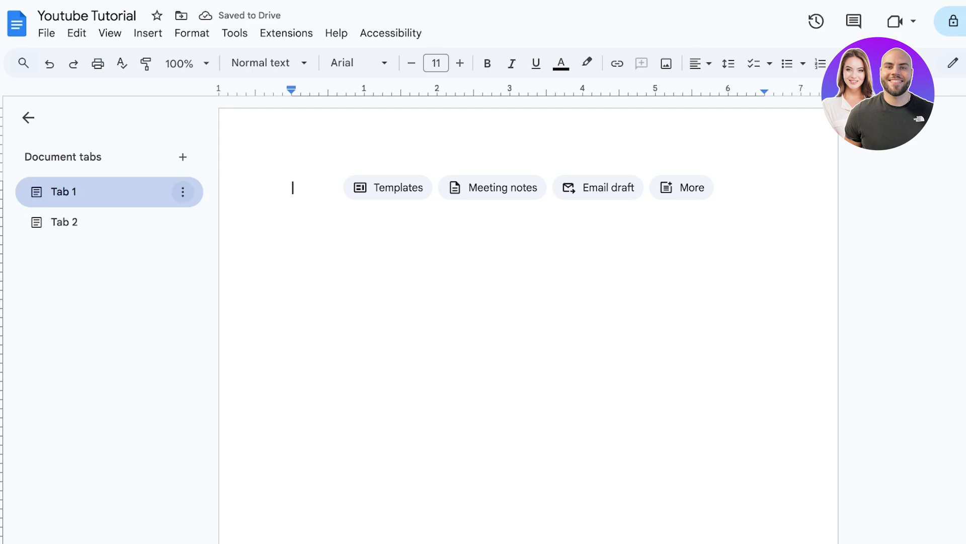
Rename Tab 1 as How to create a Youtube Account.
click(182, 191)
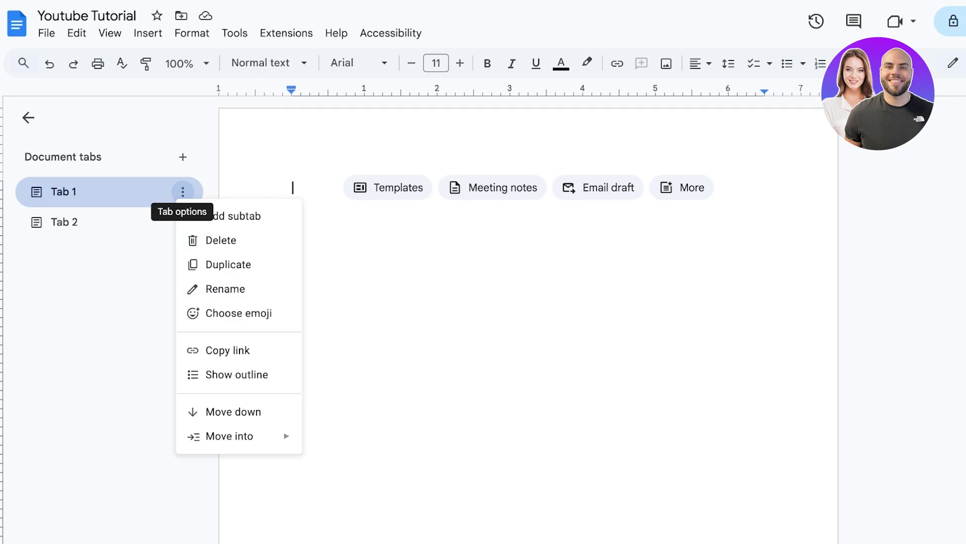
click(225, 289)
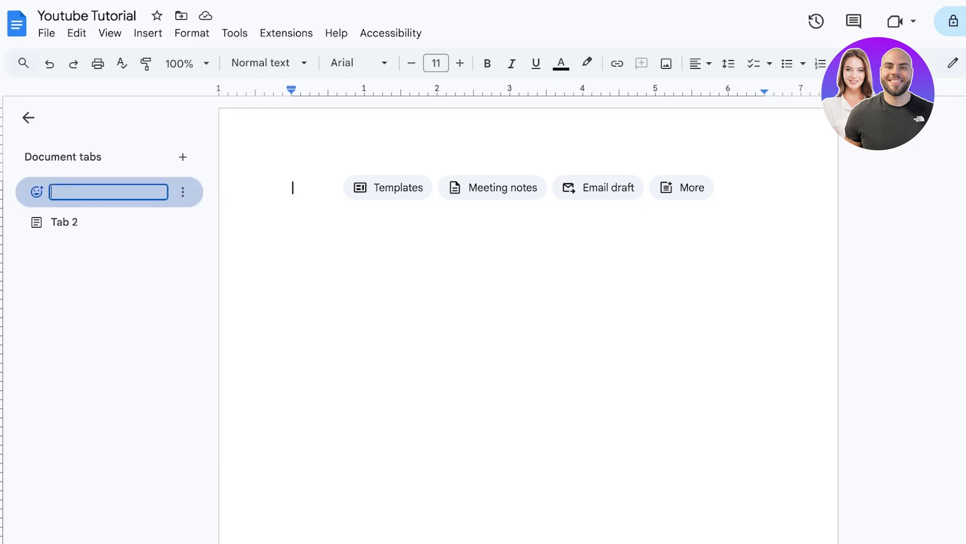
text(How to crea)
text(te a Youtube A)
text(ccount)
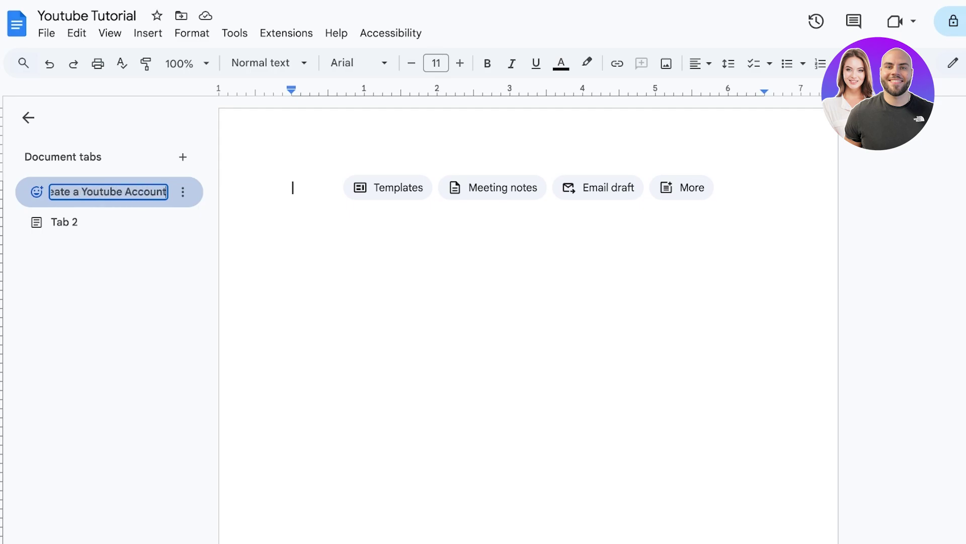
Rename the first document tab as Youtube Account Creation.
click(183, 192)
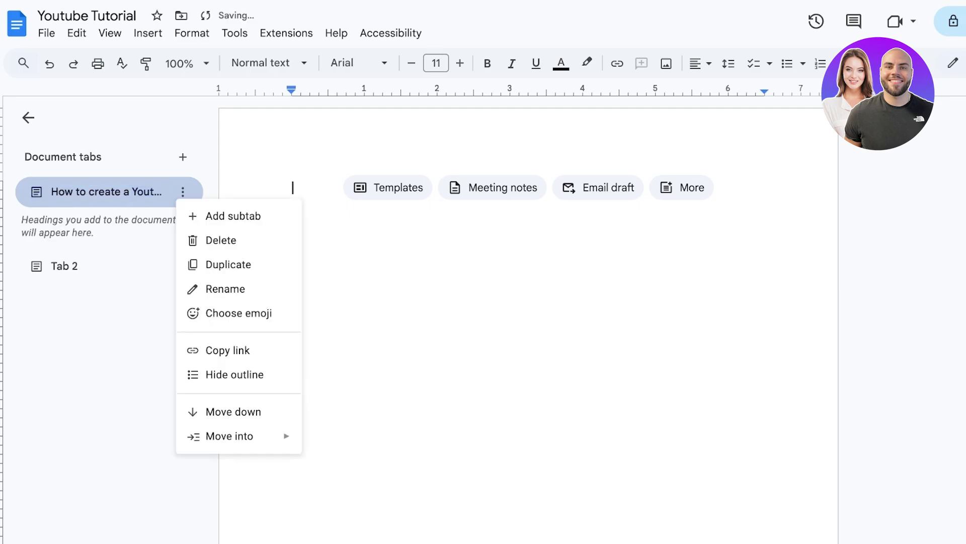
click(225, 288)
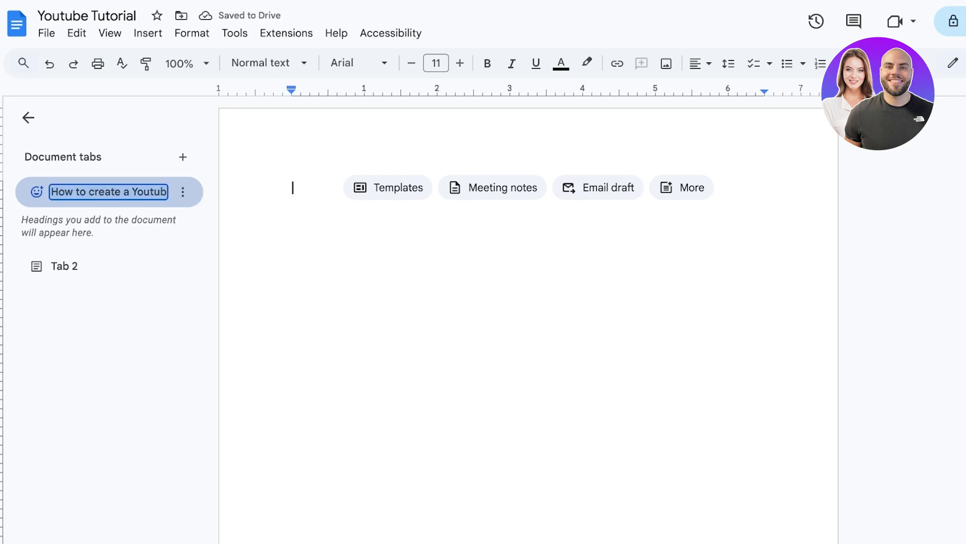
text(Youtube Account)
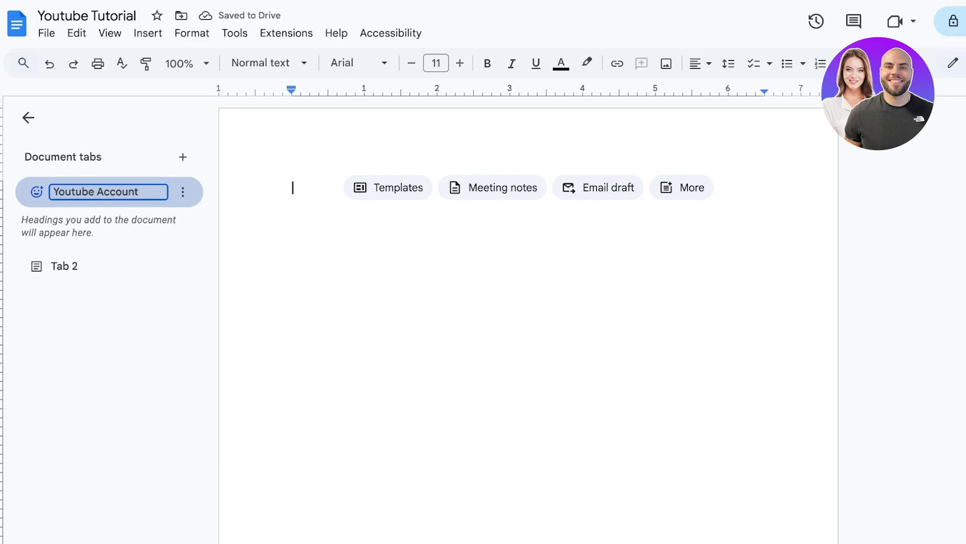
text(Creation)
key(Return)
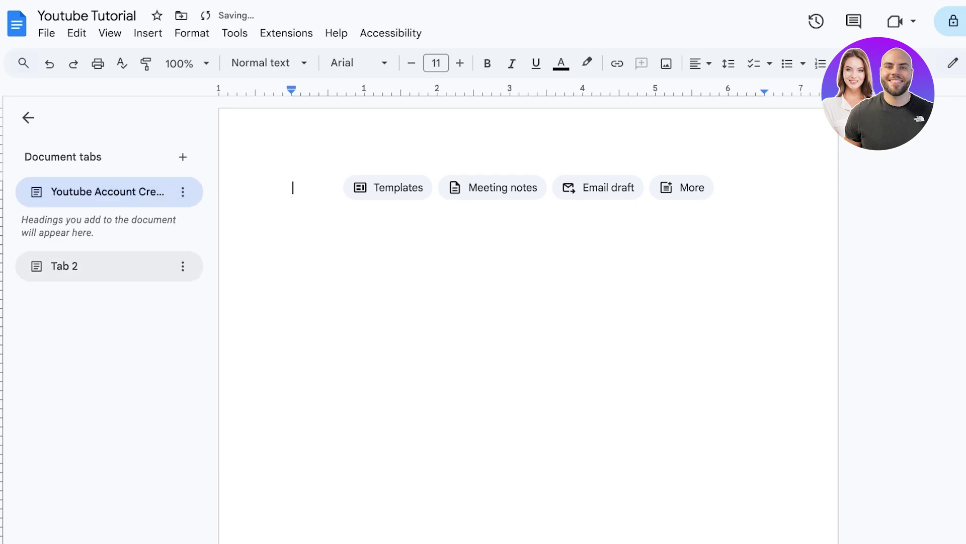
Rename Tab 2 as Monetization on YT and return to the first document tab.
click(64, 265)
click(182, 222)
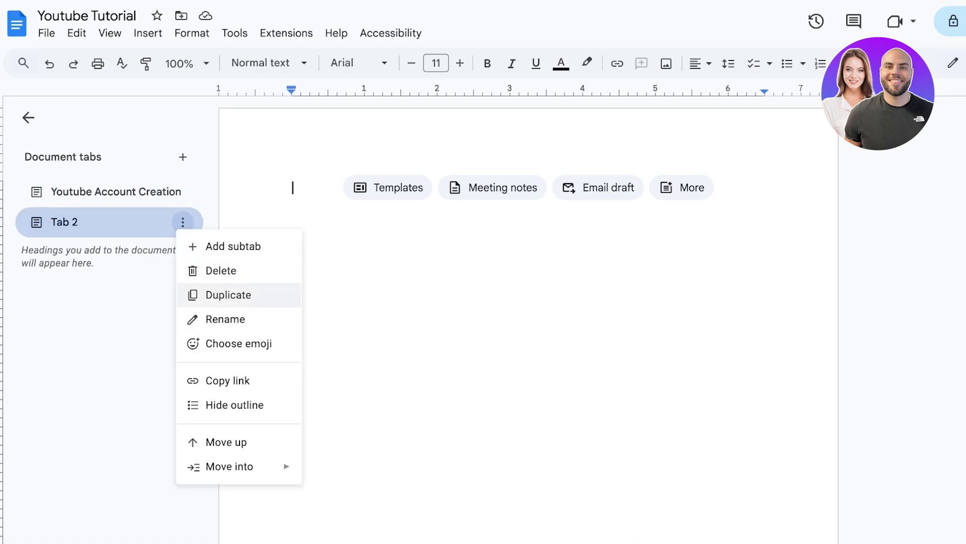
click(225, 319)
key(BackSpace)
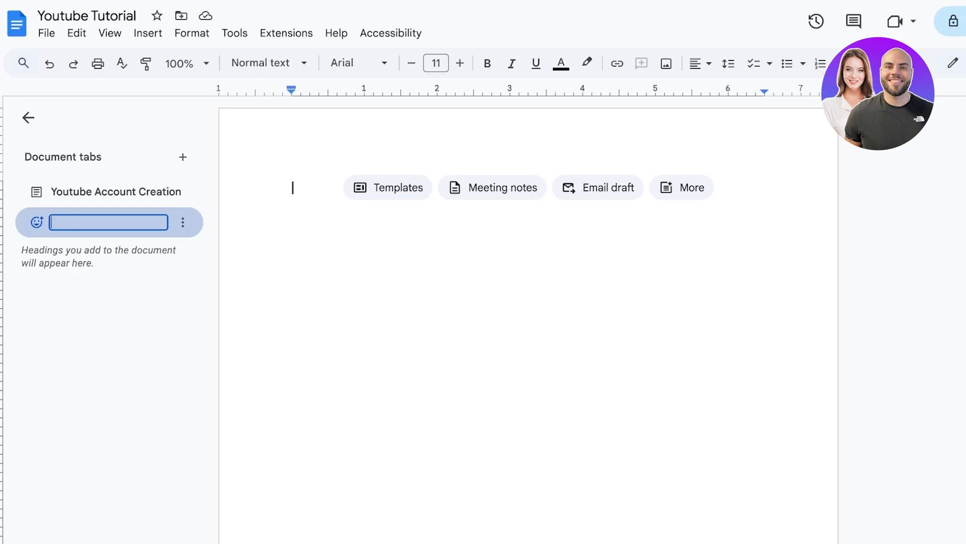
text(Monetization on YT)
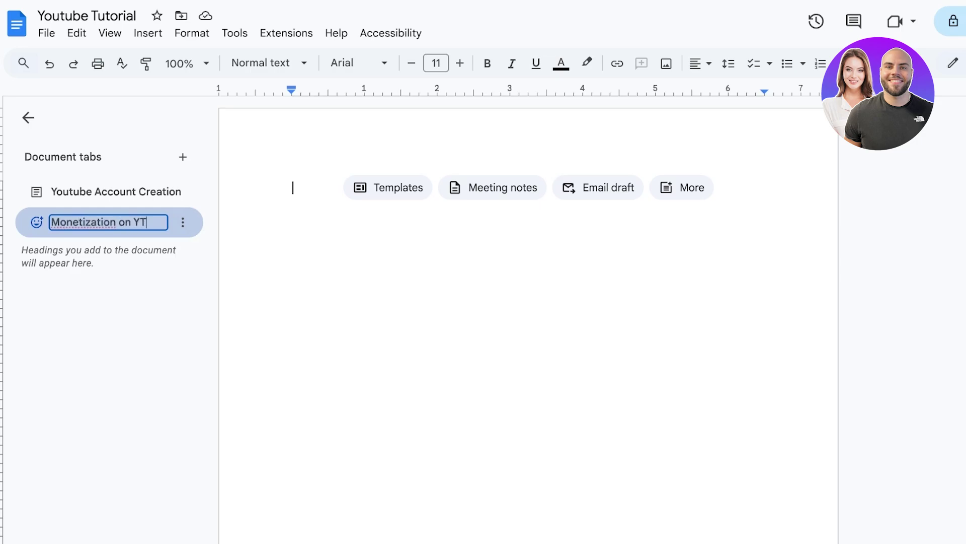
key(Return)
click(108, 192)
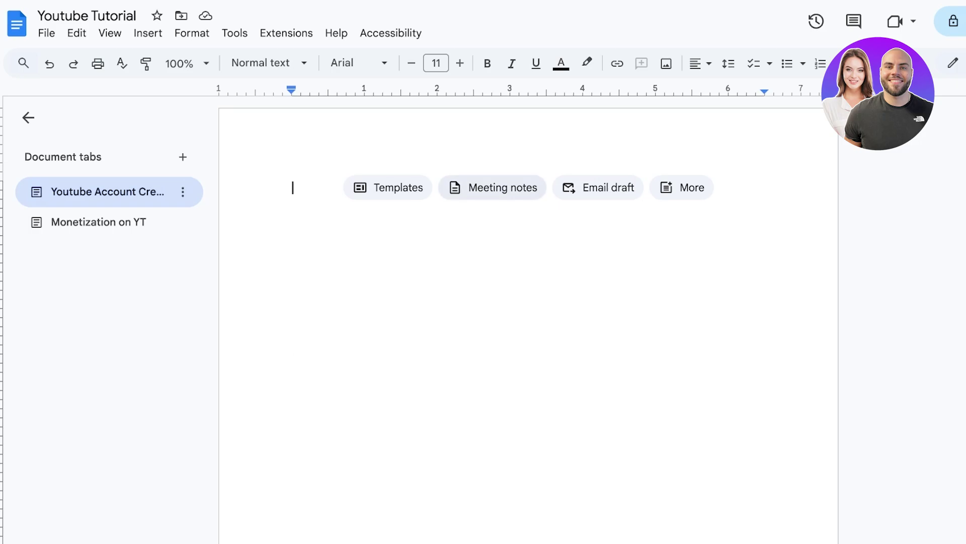
Look at the templates offered for the blank page and close the selection without choosing one.
click(387, 187)
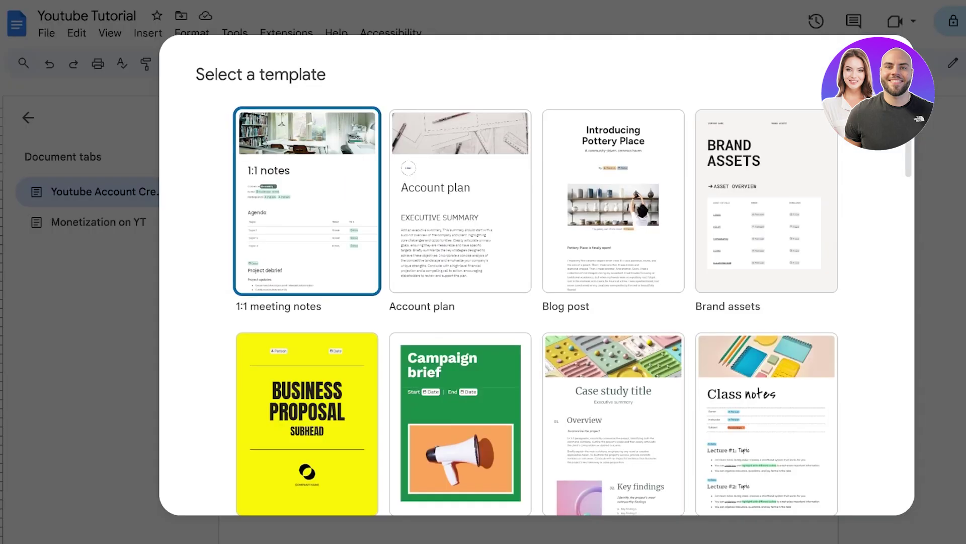
key(Escape)
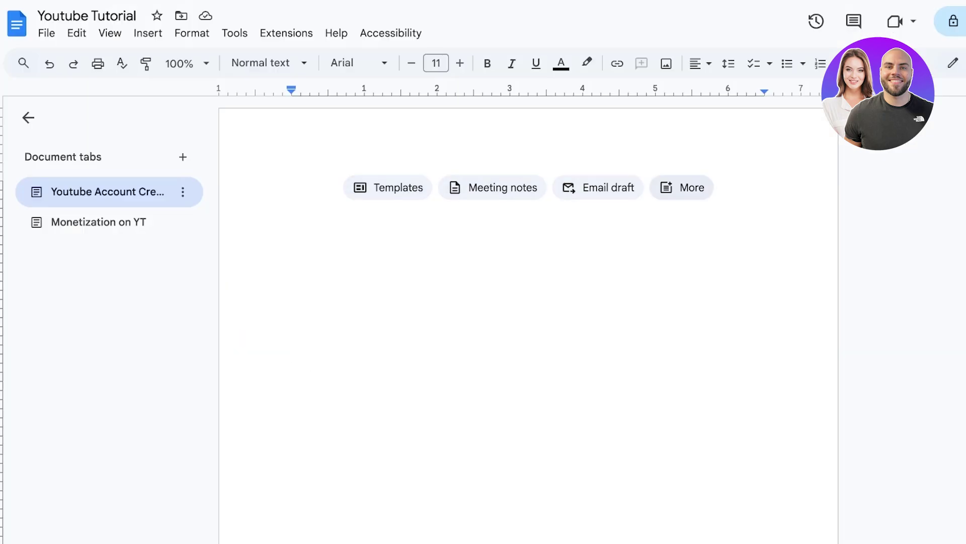
Show the outline of the Youtube Account Creation tab.
click(183, 191)
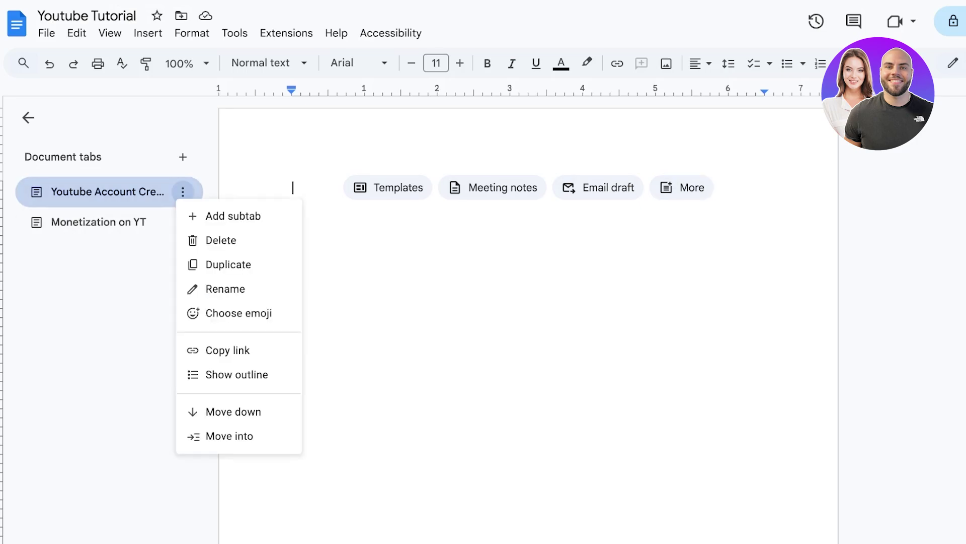
key(Escape)
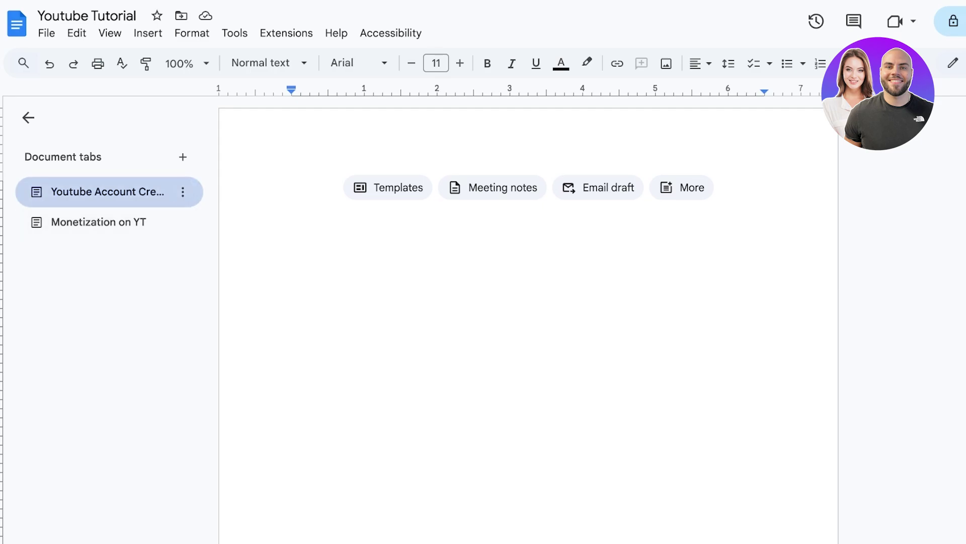
click(182, 191)
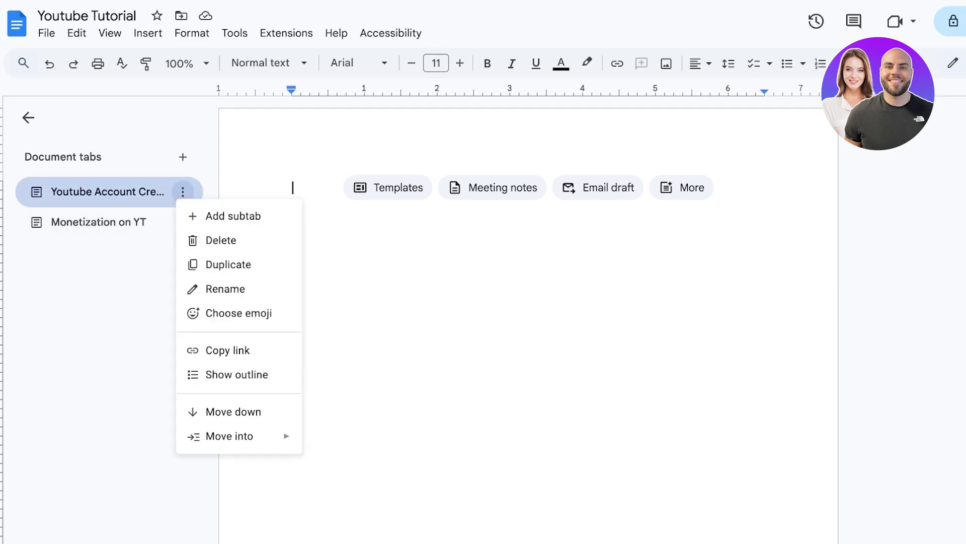
click(236, 374)
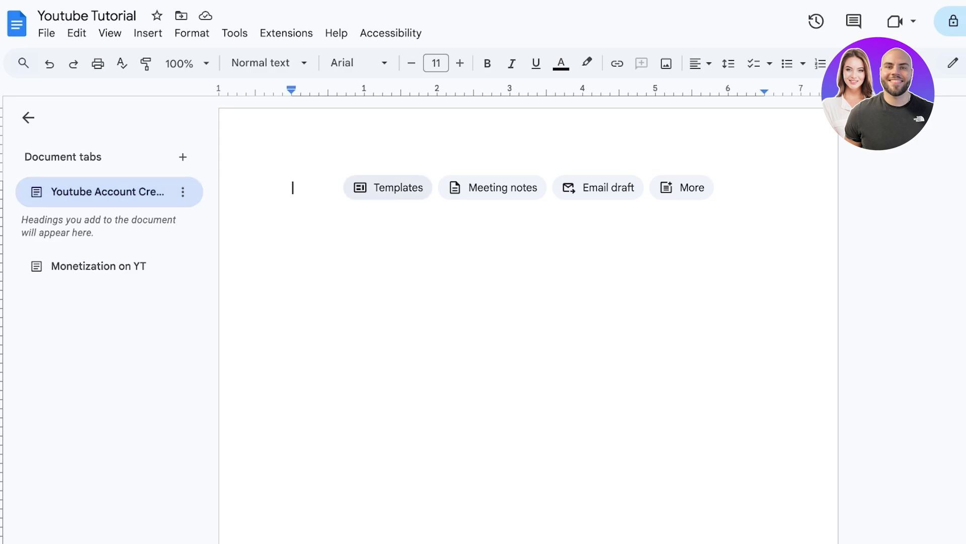
Enter several short lines of random test text on the page, starting with "Safasfafaf".
text(safasfafaf)
key(Return)
text(asfas f asf saf saf as f sa)
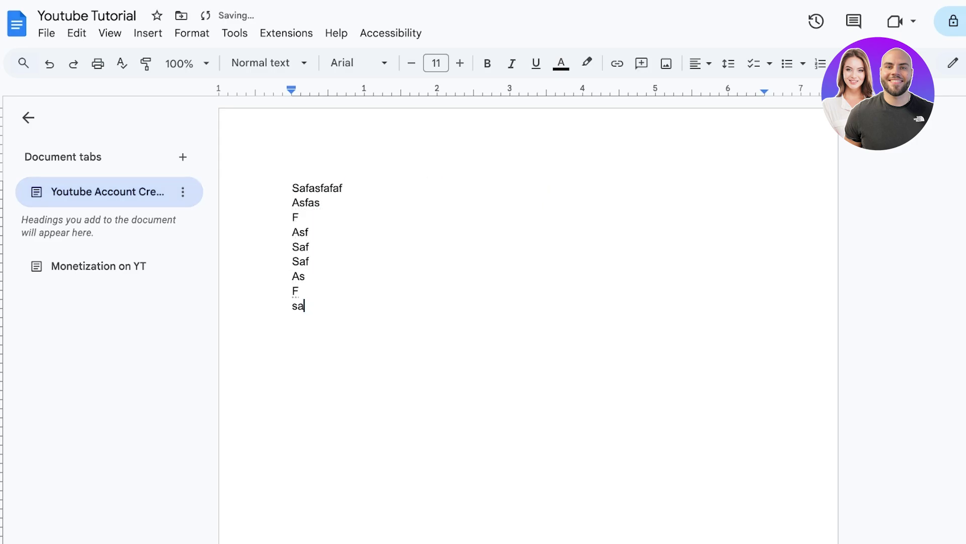
Enlarge the font of the first six letters in the first line of test text.
key(ctrl+Home)
key(shift+Right)
key(shift+Right)
key(shift+Right)
key(shift+Right)
key(shift+Right)
key(shift+Right)
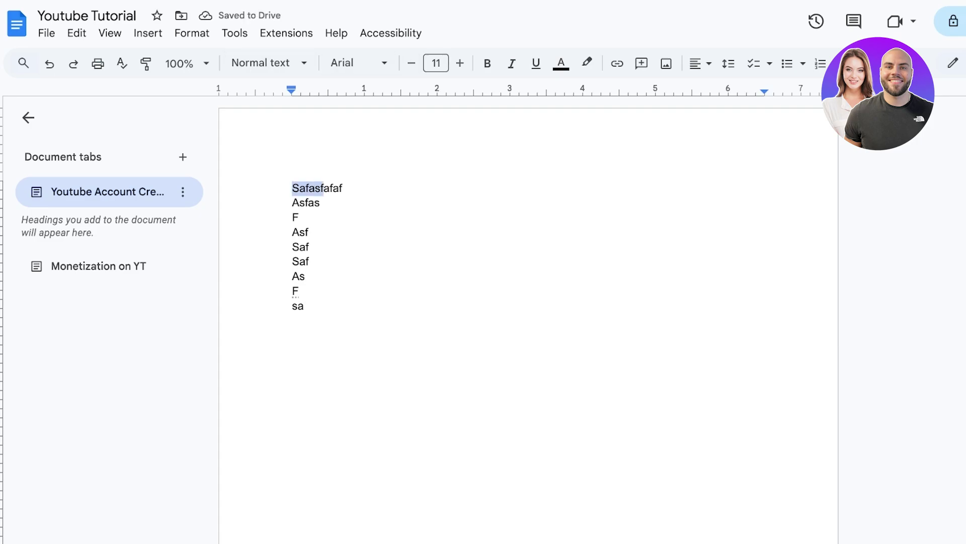
click(436, 63)
click(459, 63)
click(460, 63)
click(460, 63)
click(460, 62)
click(460, 63)
double_click(306, 306)
double_click(302, 217)
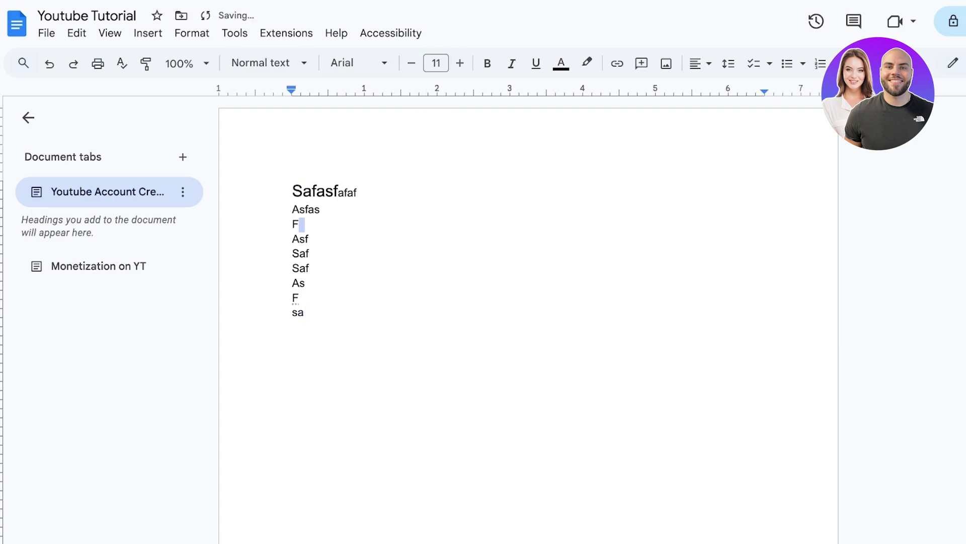
Apply the Heading 1 style to the whole first line of test text.
key(ctrl+Home)
key(shift+Right)
key(shift+Right)
key(shift+Right)
key(shift+Right)
key(shift+Right)
key(shift+Right)
key(shift+Right)
key(shift+Right)
key(shift+Right)
key(shift+Right)
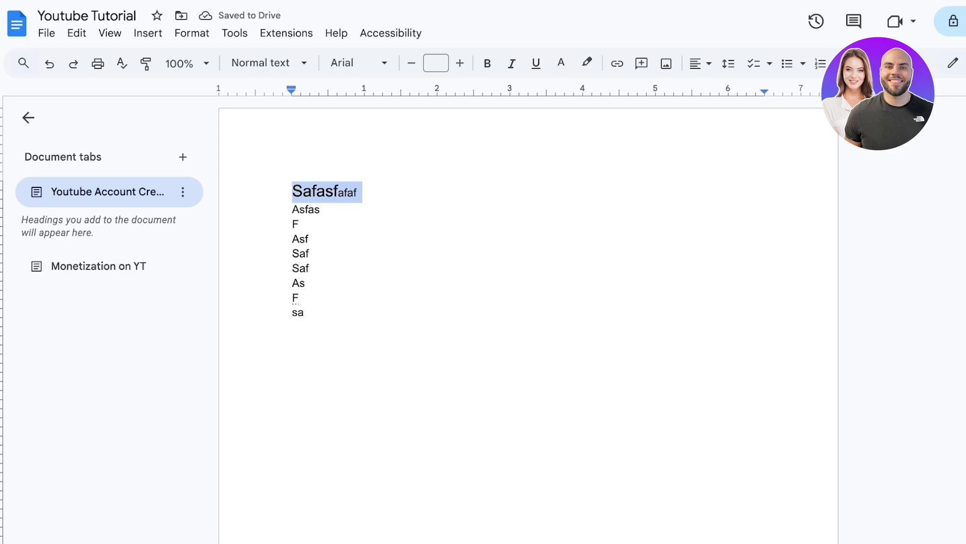
click(267, 63)
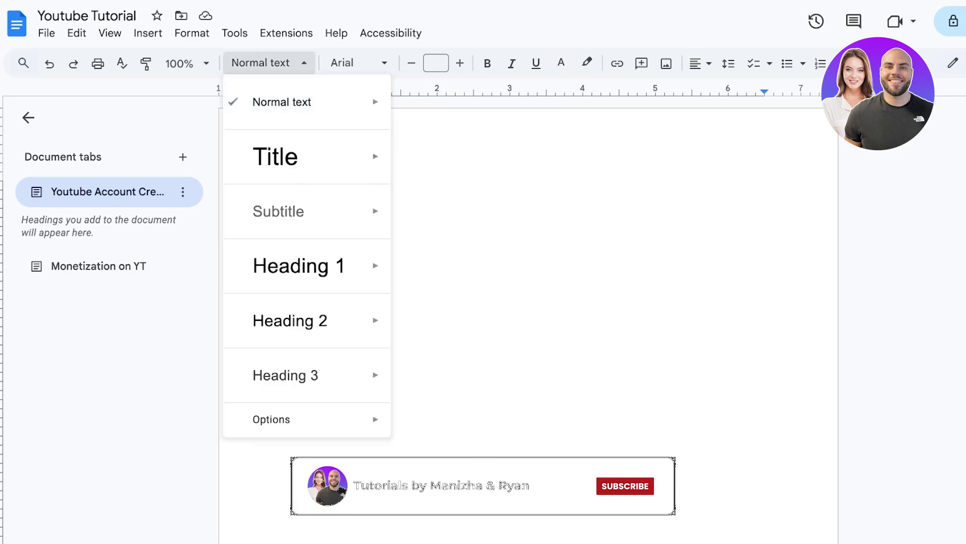
click(302, 265)
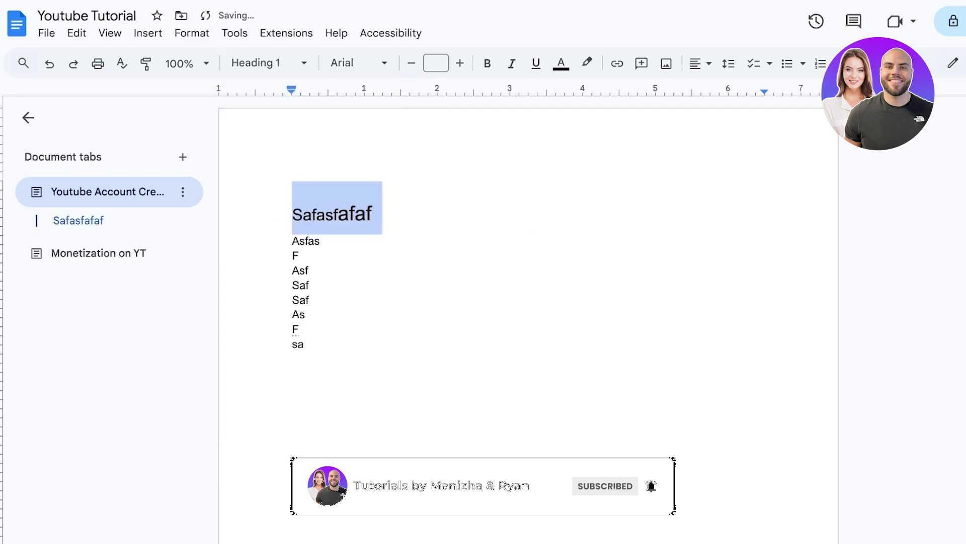
Remove the Safasfafaf heading from the outline and clear all test text from the page.
triple_click(305, 241)
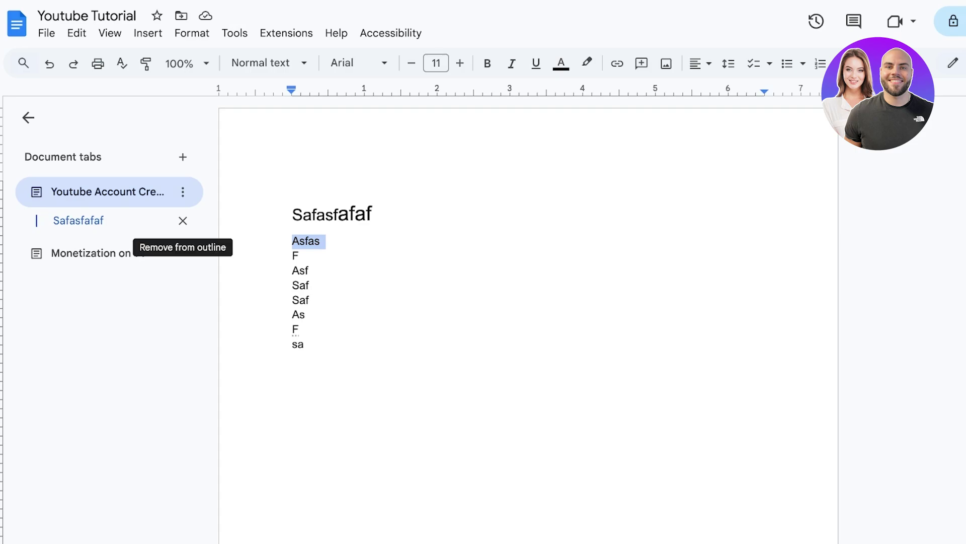
click(183, 220)
key(ctrl+a)
key(BackSpace)
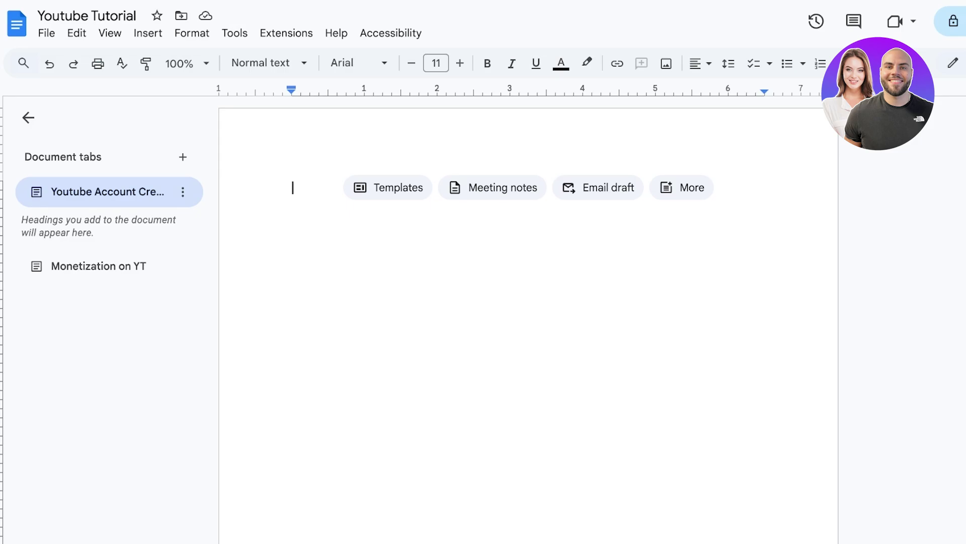
Enter the greeting "Hi," followed by an empty new line on the cleared page.
text(Hi,)
key(Return)
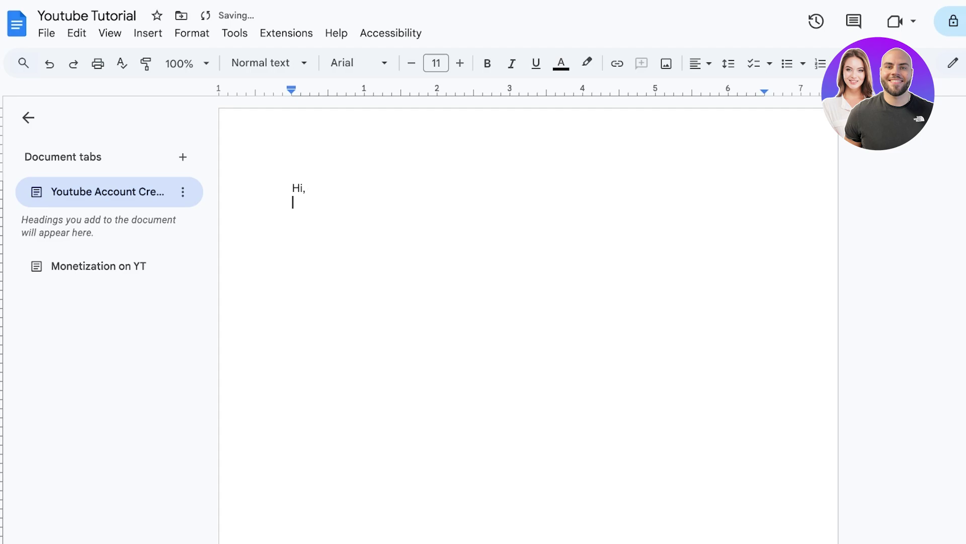
text(asd)
key(BackSpace)
key(BackSpace)
key(BackSpace)
Examine the notification and role options for sharing the document with a suggested contact, and go back without sending an invitation.
click(954, 21)
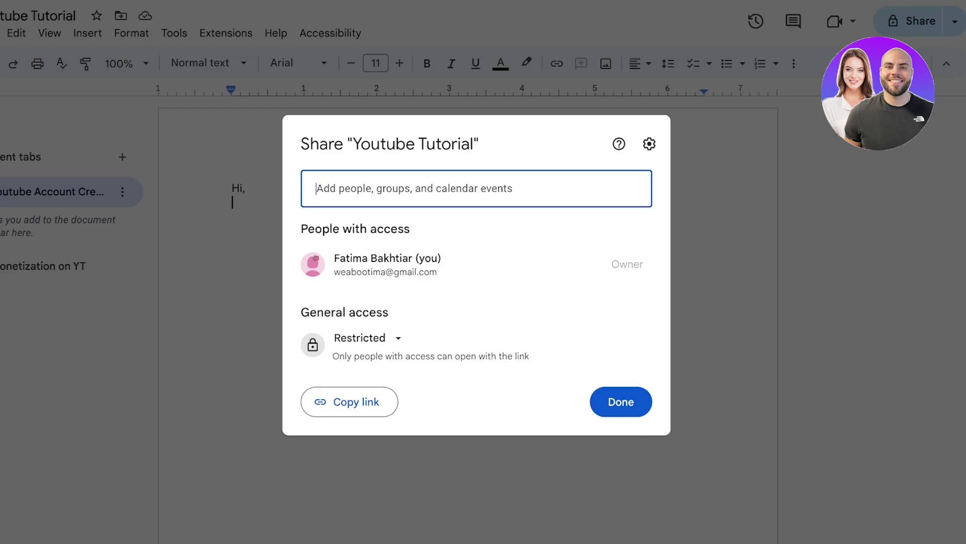
click(476, 188)
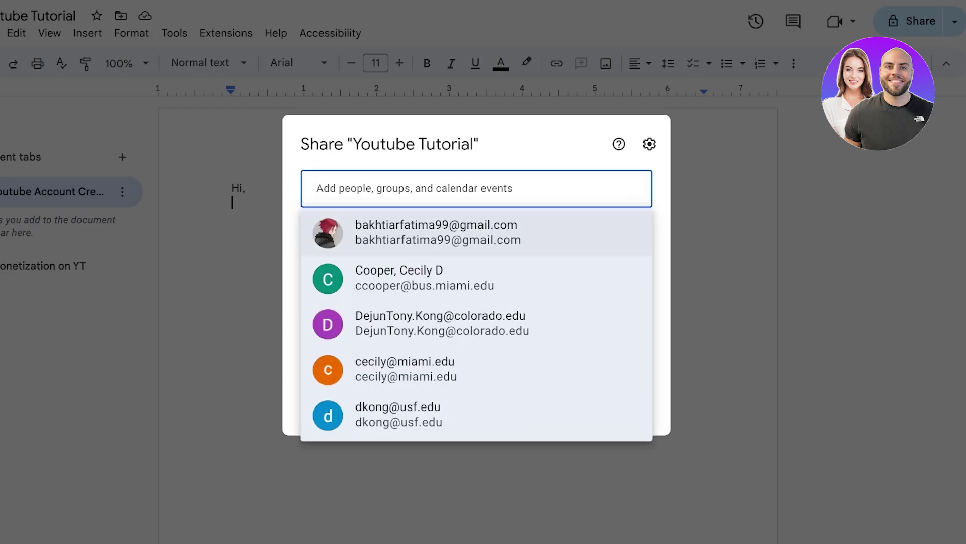
click(476, 231)
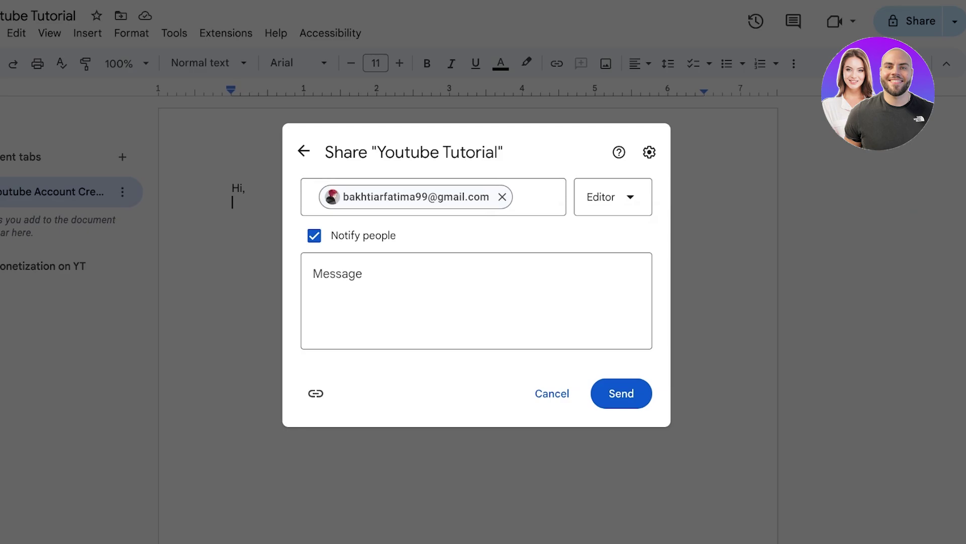
click(314, 235)
click(314, 289)
click(613, 197)
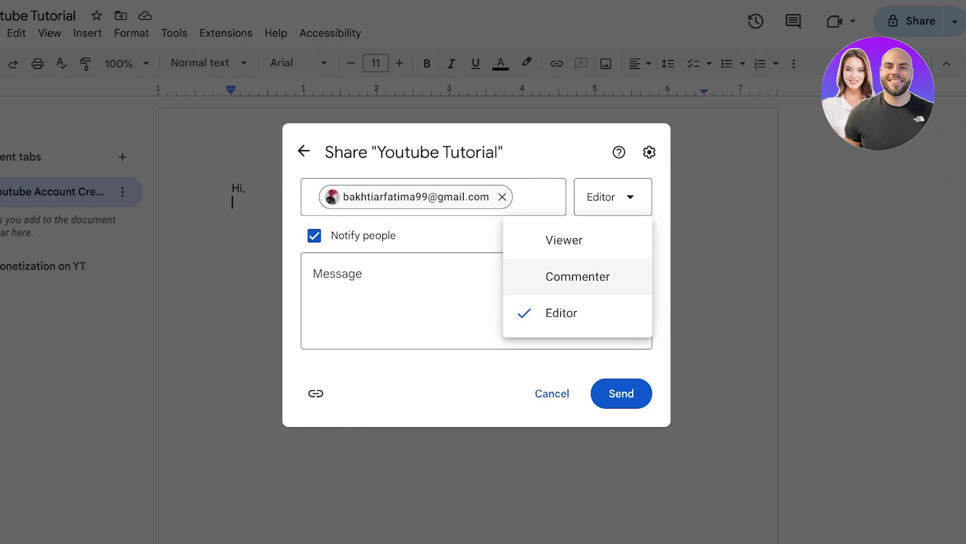
click(316, 393)
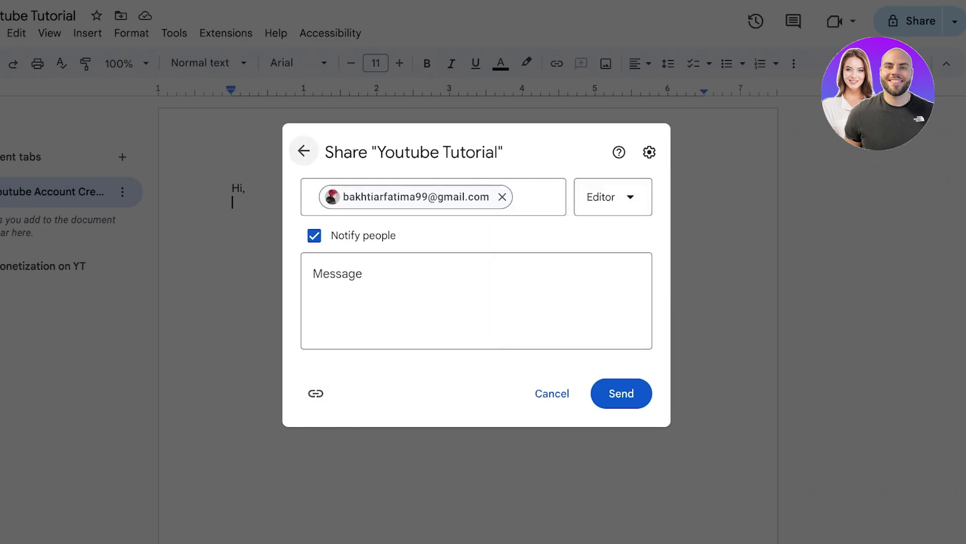
click(303, 151)
Set the document's general access to Anyone with the link.
click(366, 338)
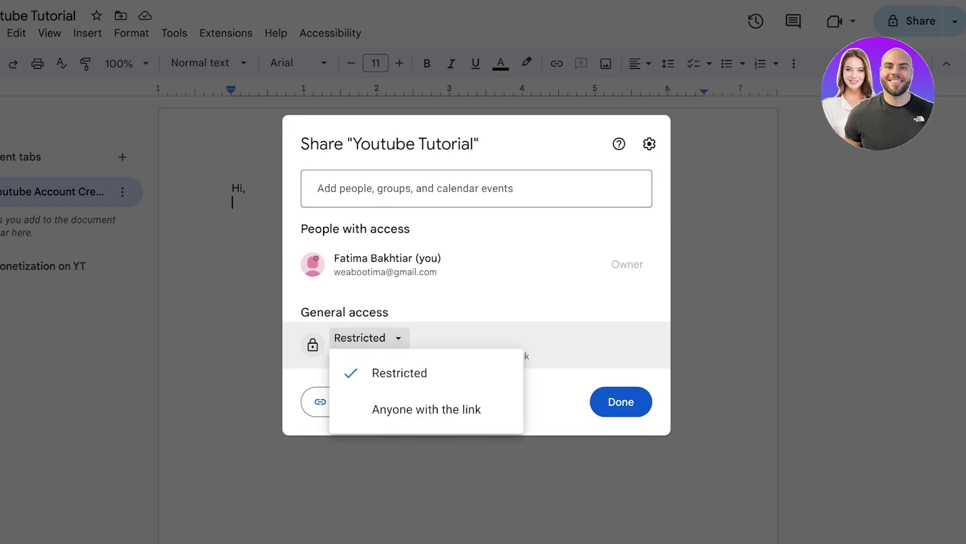
click(426, 409)
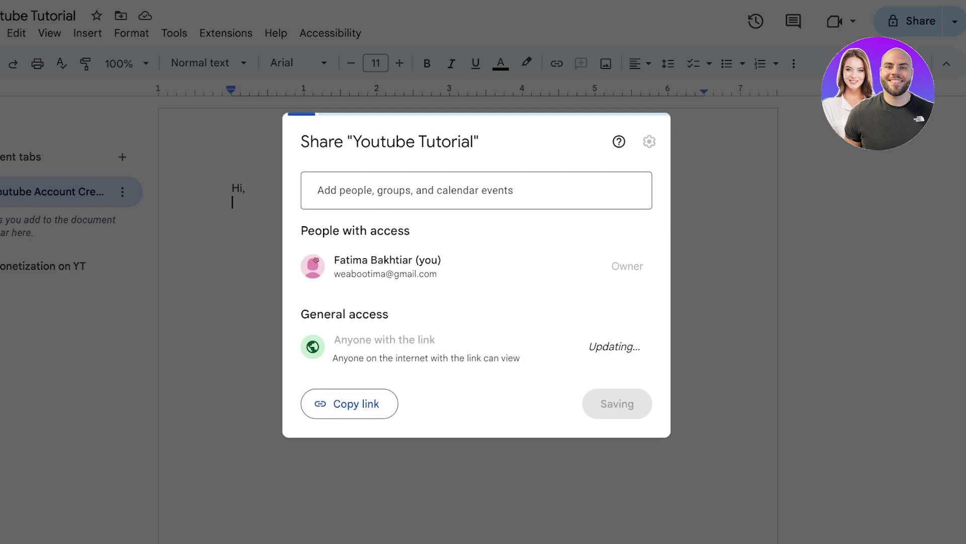
Review the role options for anyone with the link, copy the sharing link and finish sharing.
click(609, 343)
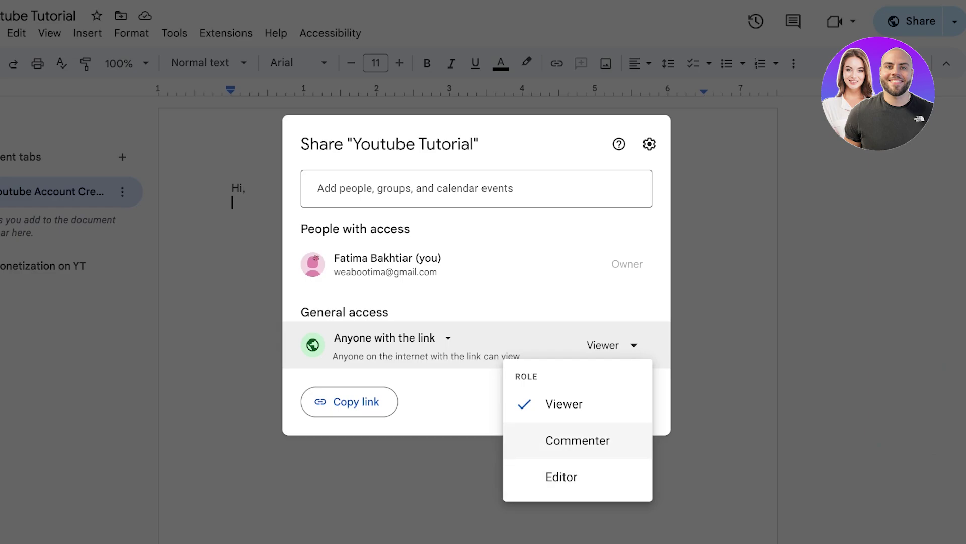
click(349, 401)
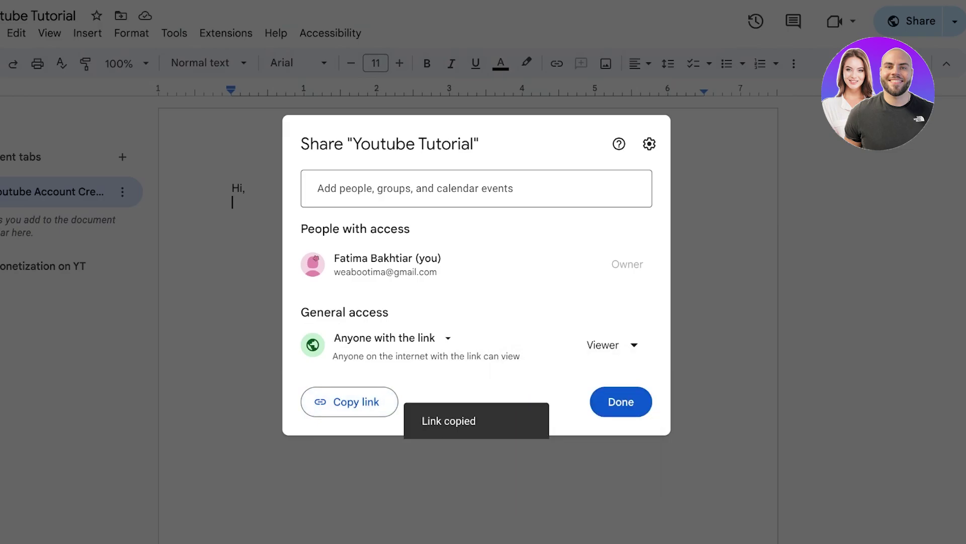
click(621, 401)
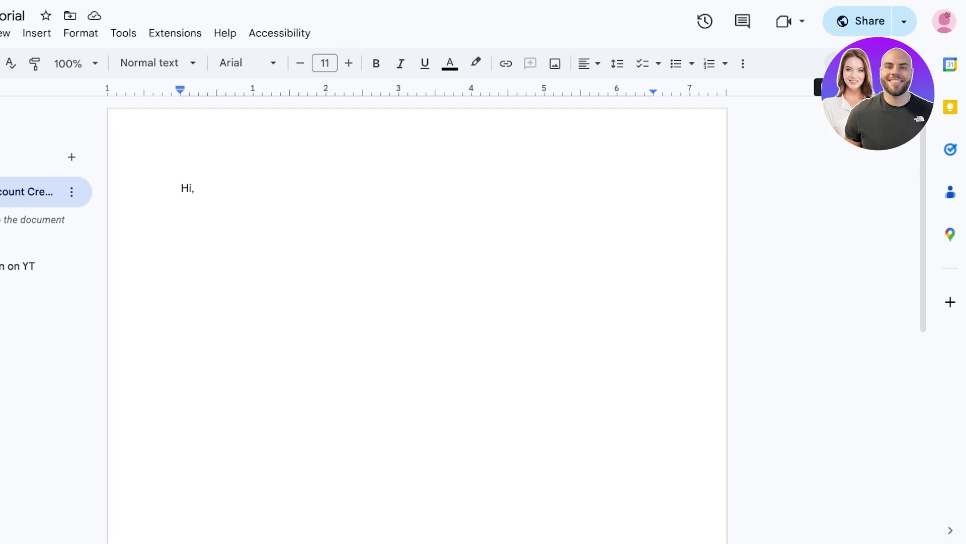
Switch the document to Suggesting mode and suggest replacing the comma after "Hi" with an opening parenthesis.
click(846, 63)
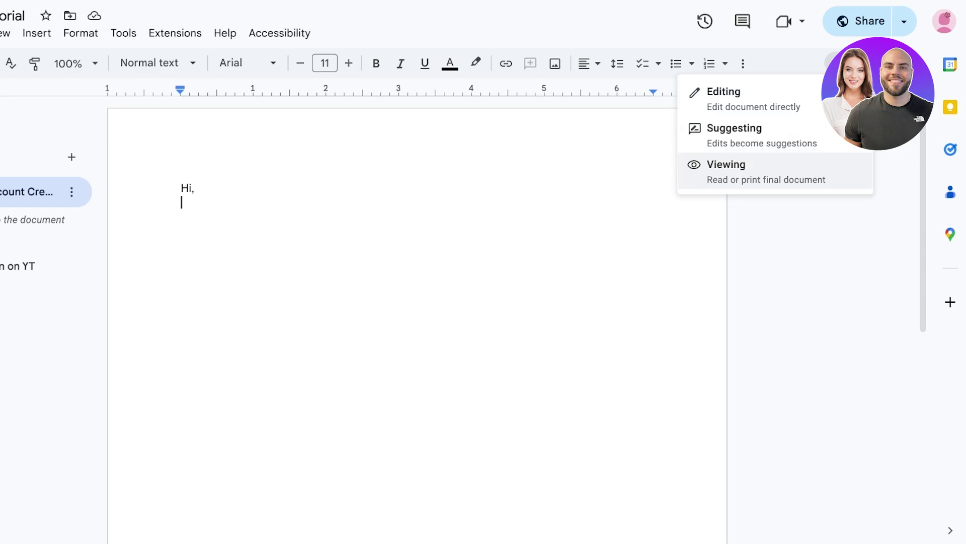
click(755, 172)
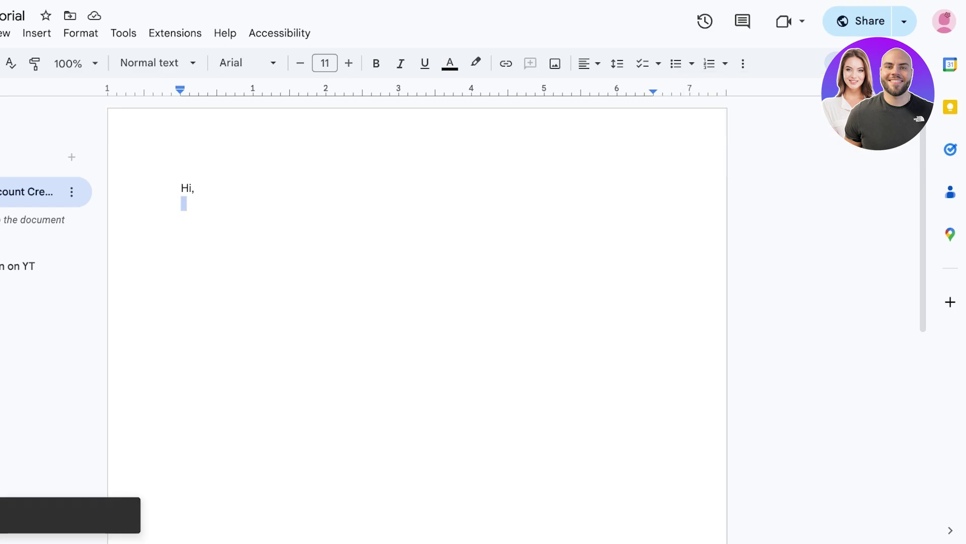
click(198, 188)
click(180, 188)
double_click(196, 188)
key(BackSpace)
text(gg)
key(BackSpace)
key(BackSpace)
key(BackSpace)
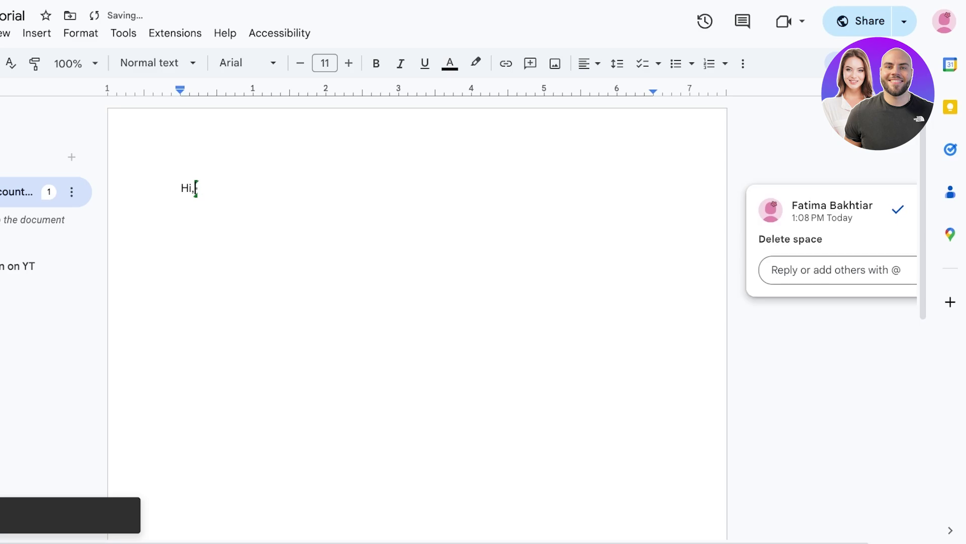
key(BackSpace)
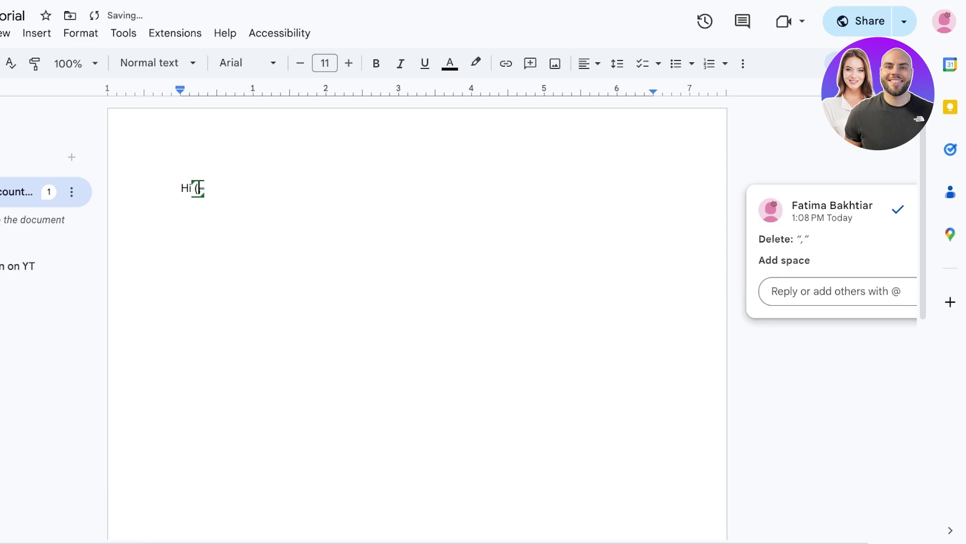
key(BackSpace)
text(()
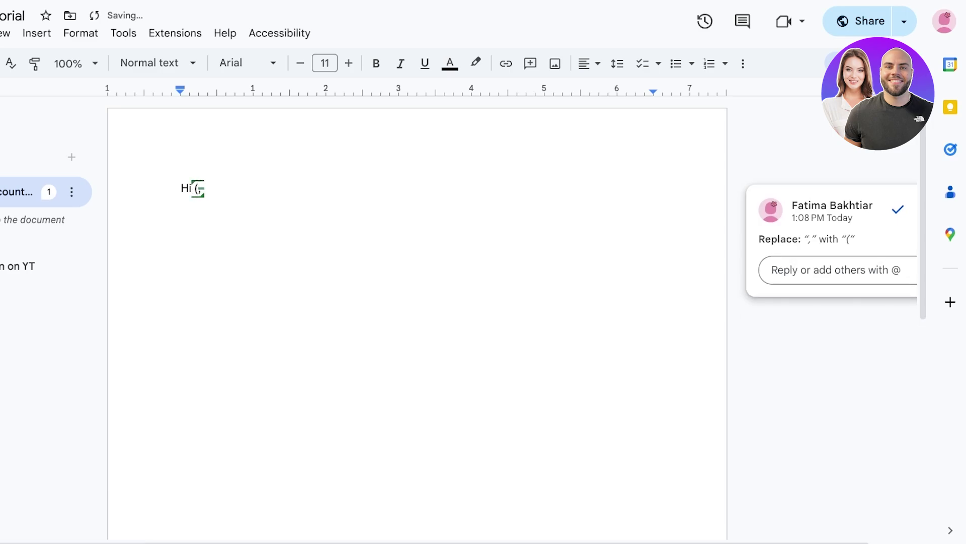
Complete the suggested text after "Hi" as "(replace the greeting with a more direct greeting including the name of viewer)".
text(replace th)
text(e greeting wi)
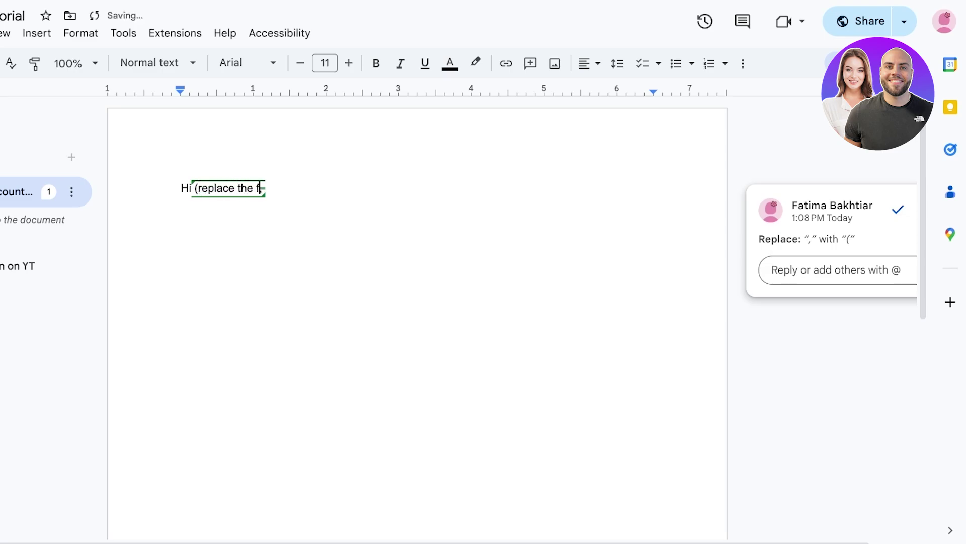
text(th )
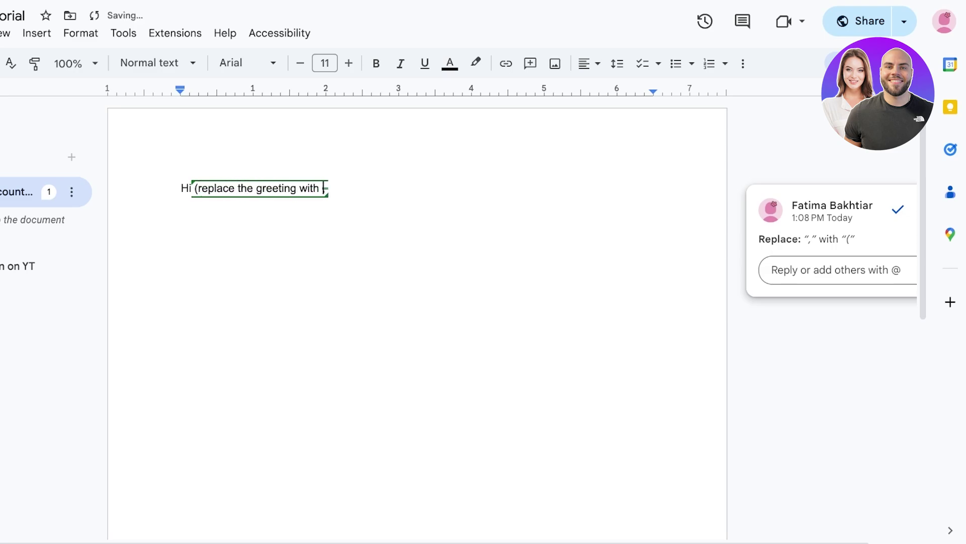
text(a more dire)
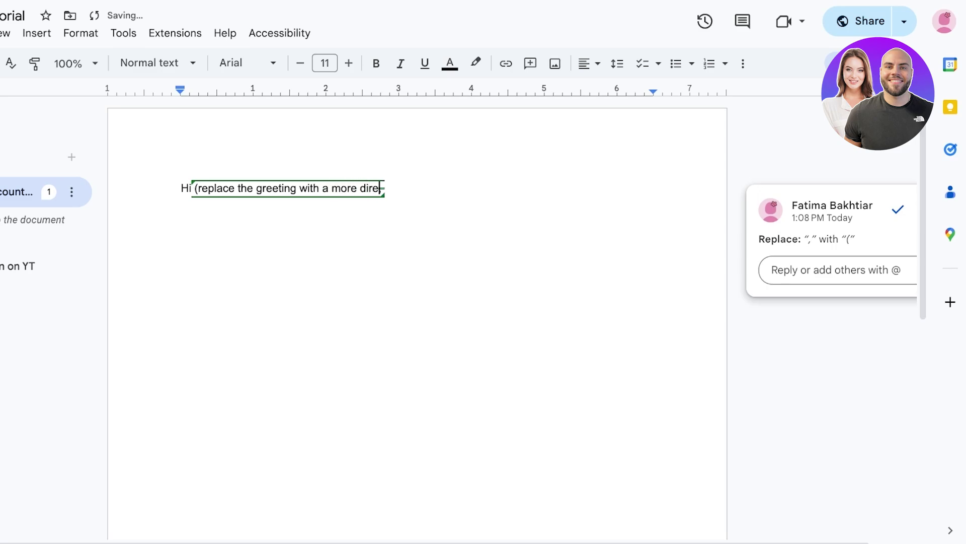
text(ct greeting )
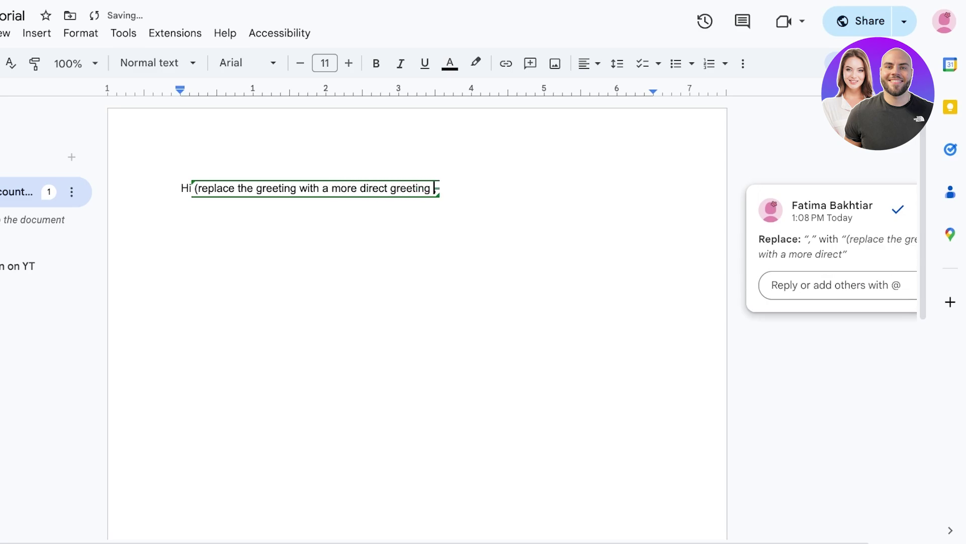
text(including the name of viewer))
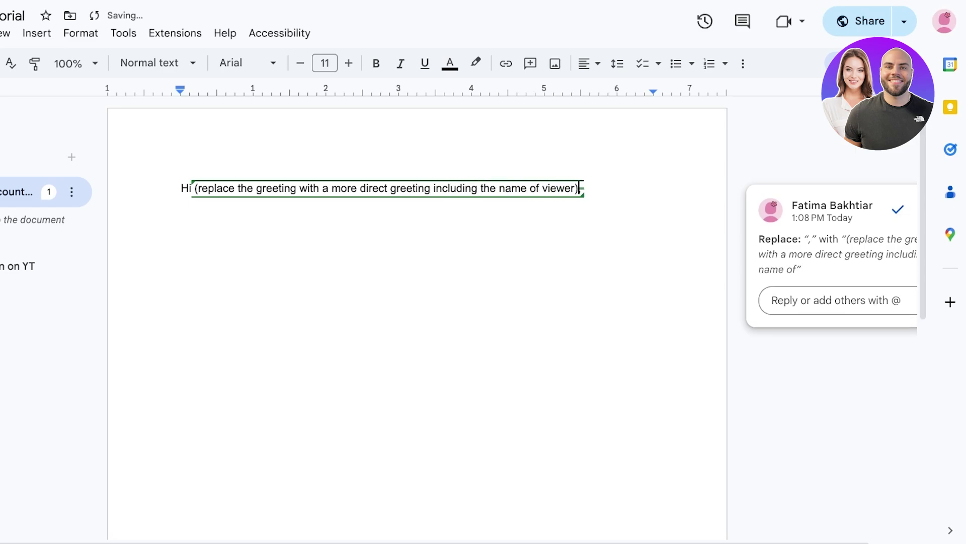
key(Return)
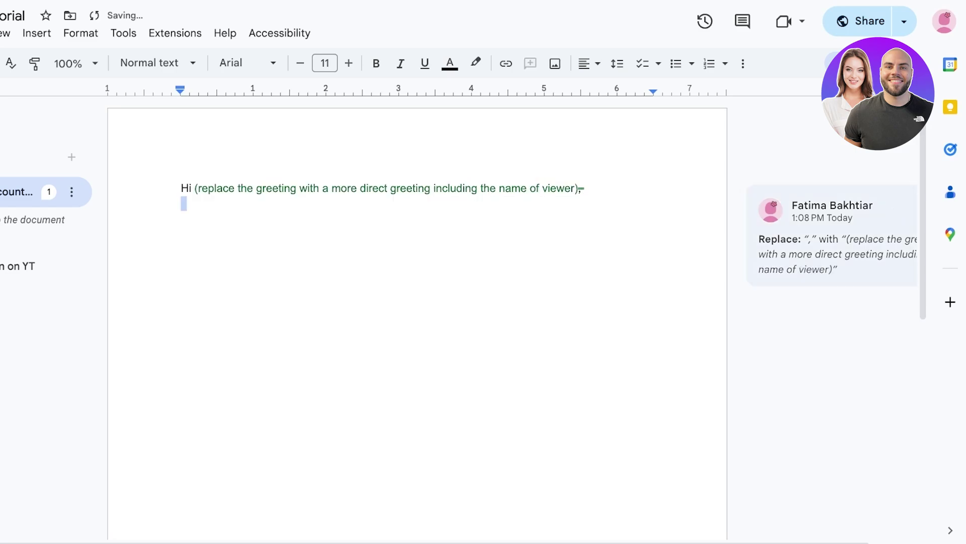
Set the document to Editing mode and inspect the suggested replacement's comment card without replying.
drag(584, 201, 213, 203)
click(846, 63)
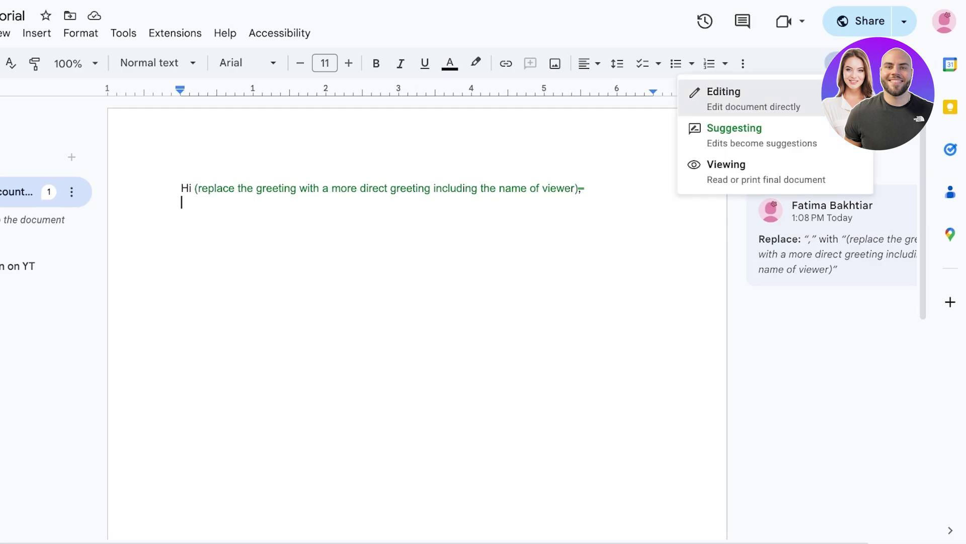
click(840, 99)
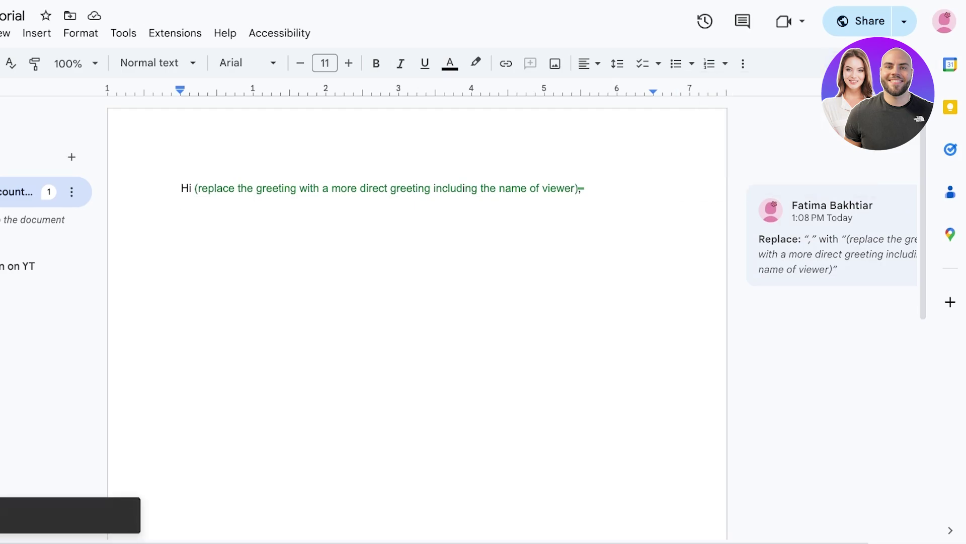
click(585, 188)
click(530, 188)
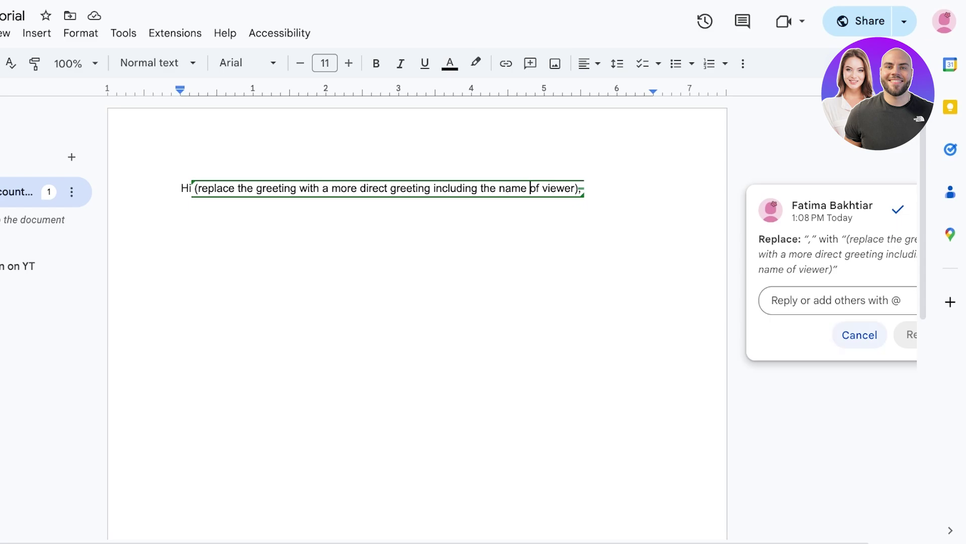
click(859, 334)
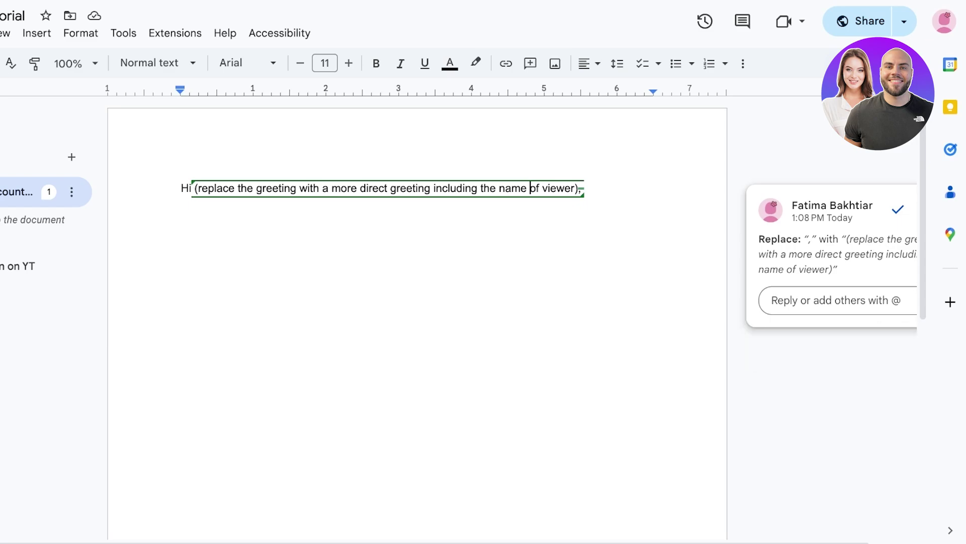
Suggest deleting the whole greeting line together with its suggested replacement text.
click(522, 188)
click(850, 63)
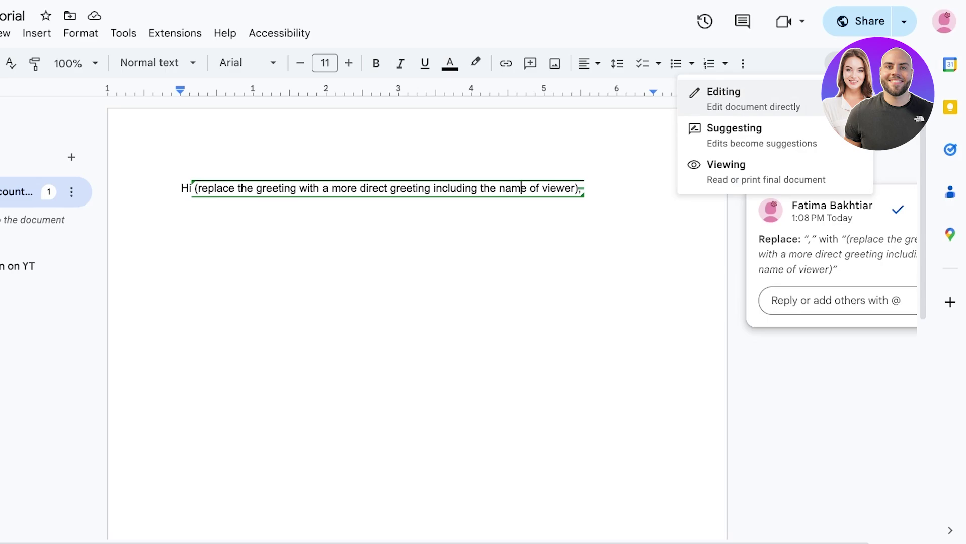
click(816, 98)
double_click(587, 188)
drag(587, 188, 234, 188)
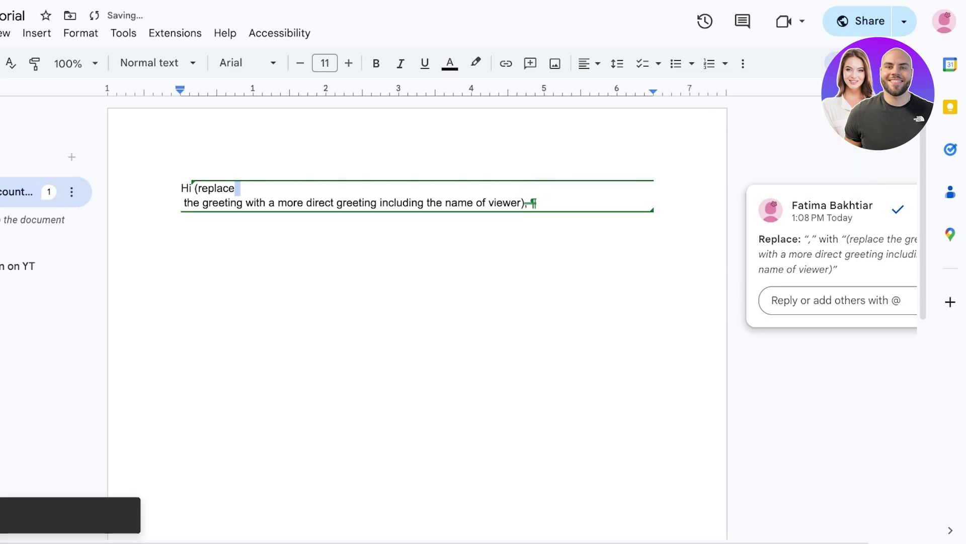
double_click(184, 219)
click(234, 188)
key(Return)
key(shift+Down)
key(shift+Down)
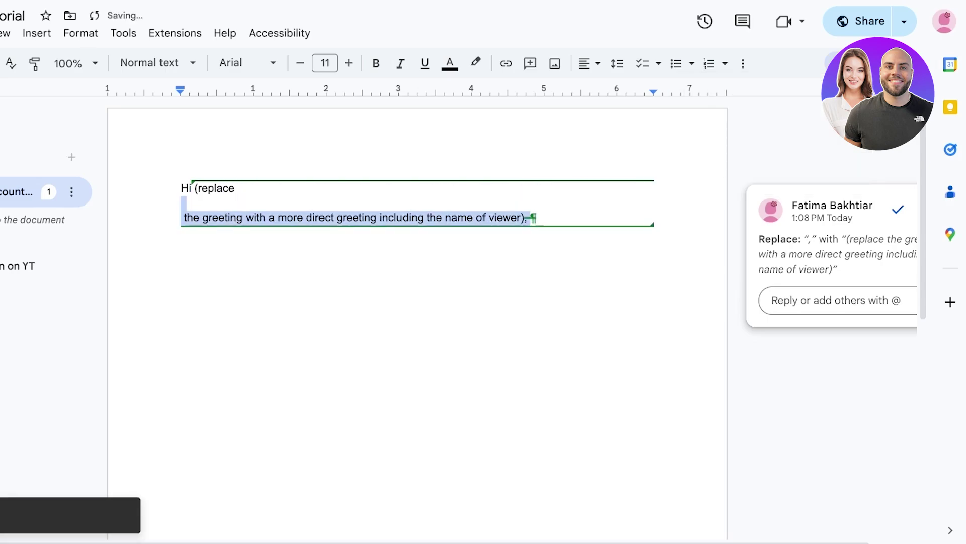
key(shift+Up)
key(Delete)
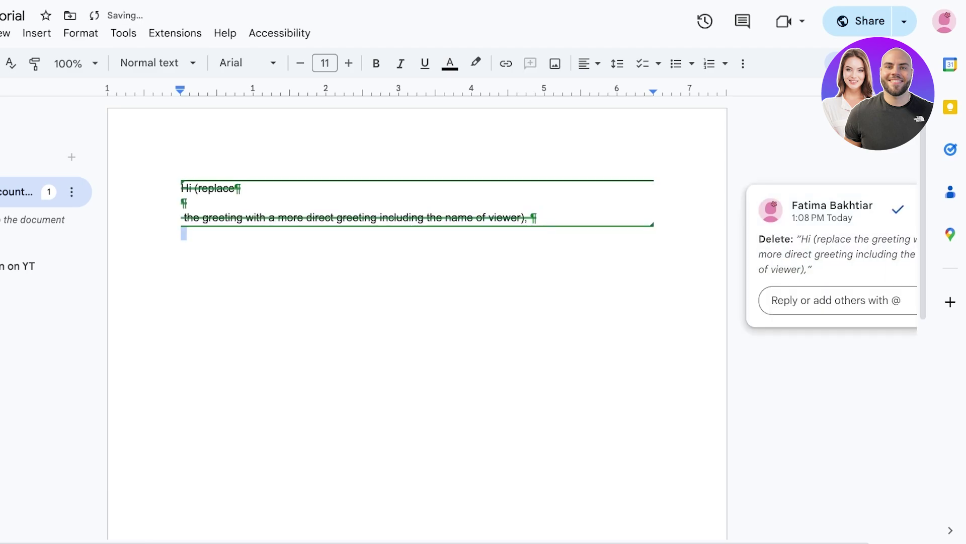
Return to Editing mode, accept the deletion suggestion and remove the leftover blank lines from the page.
click(846, 64)
click(730, 98)
key(Return)
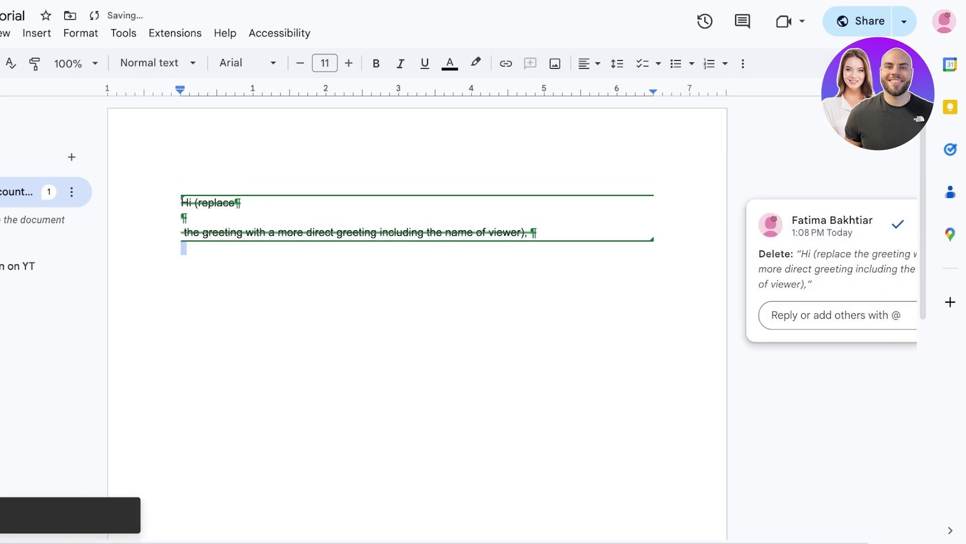
click(182, 188)
click(181, 217)
key(BackSpace)
key(shift+Down)
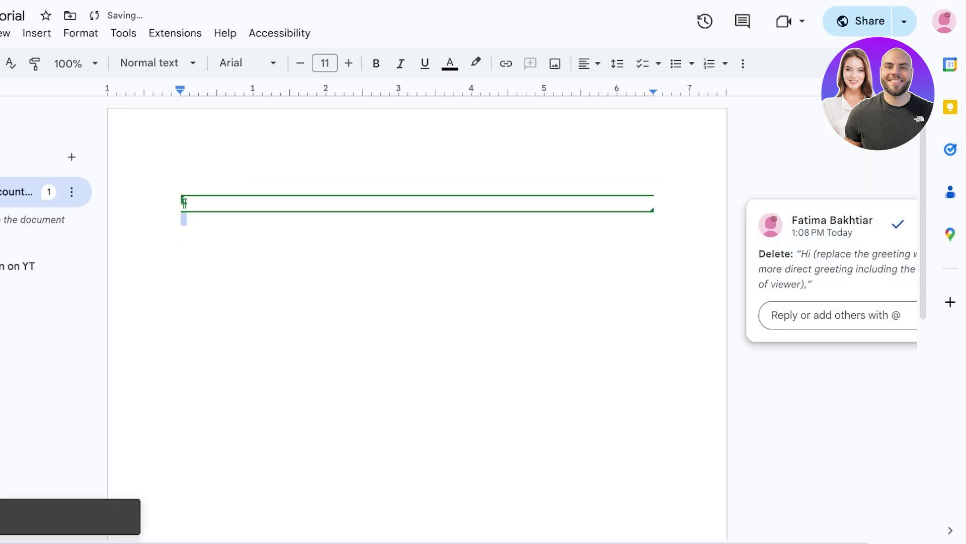
click(897, 224)
key(BackSpace)
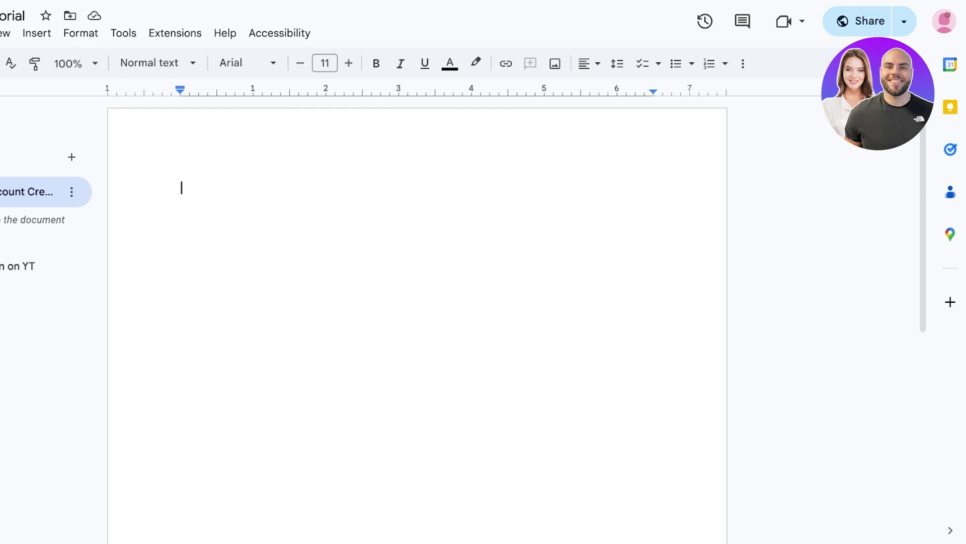
Request offline availability for the document and view the Google Docs Offline extension in the Chrome Web Store.
click(123, 33)
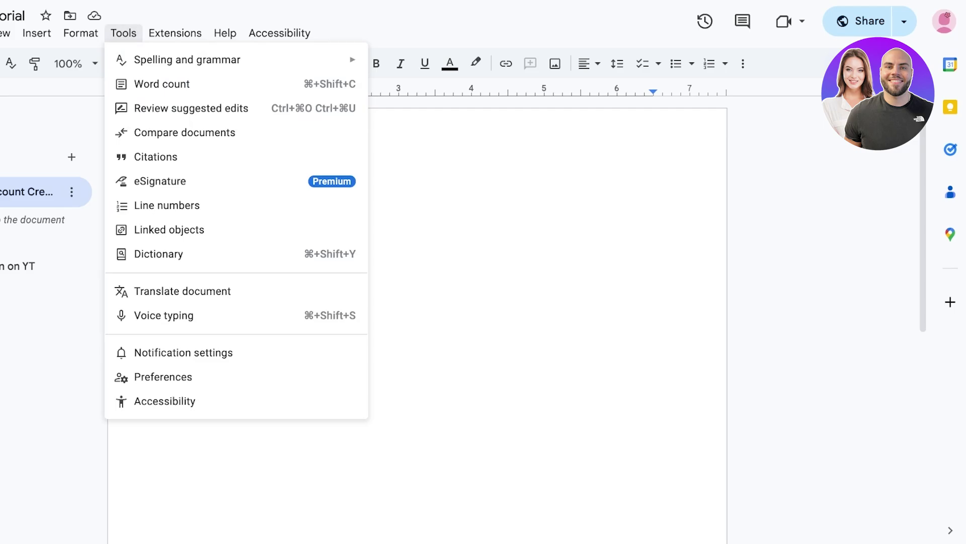
mouse_move(43, 32)
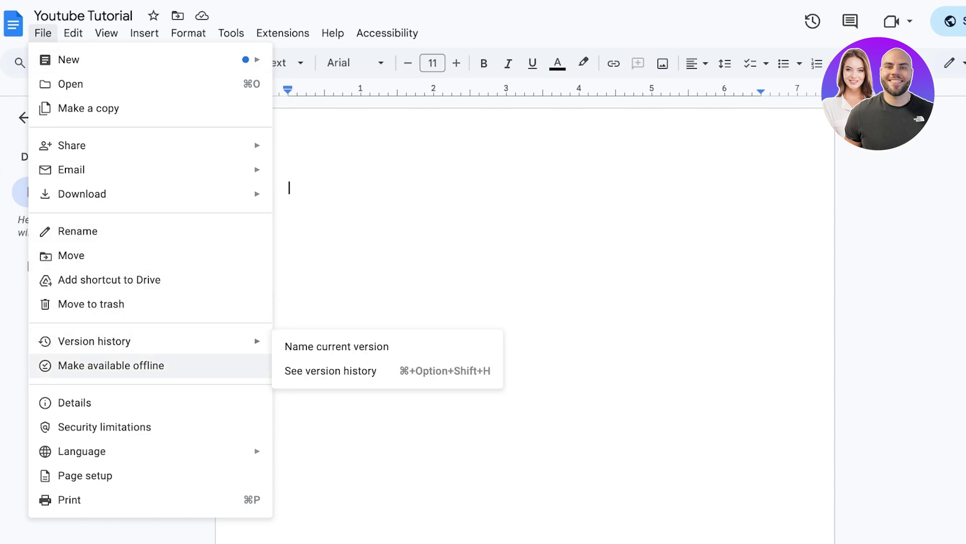
click(111, 366)
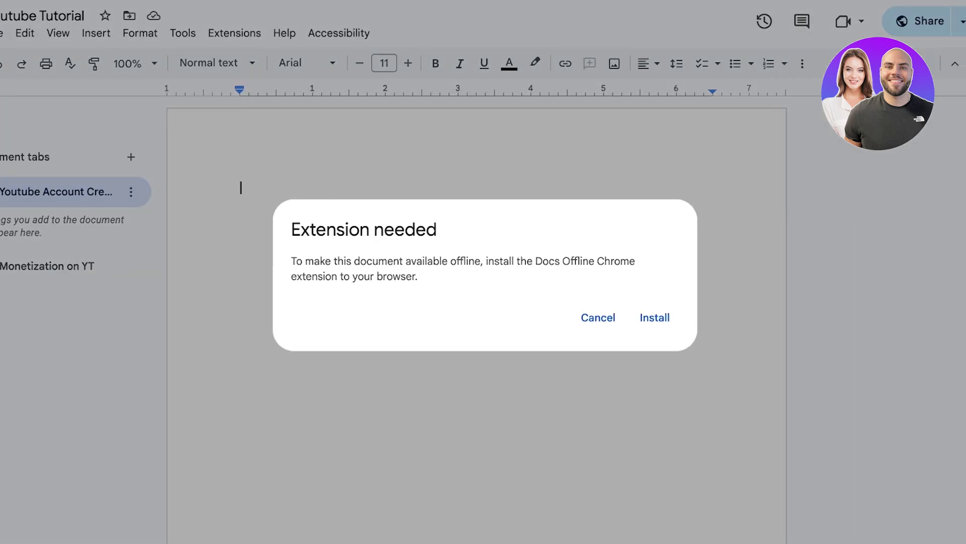
click(655, 317)
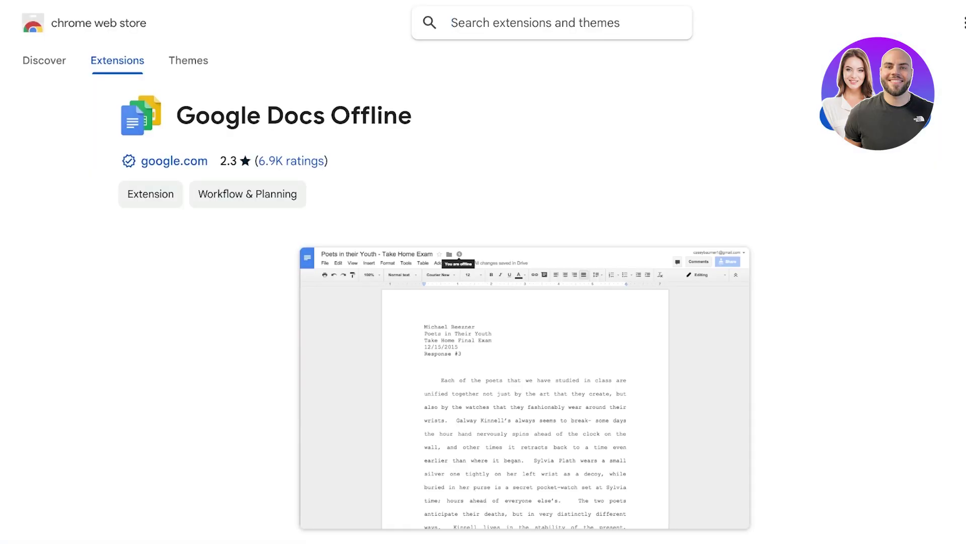
scroll(483, 302, down, 3)
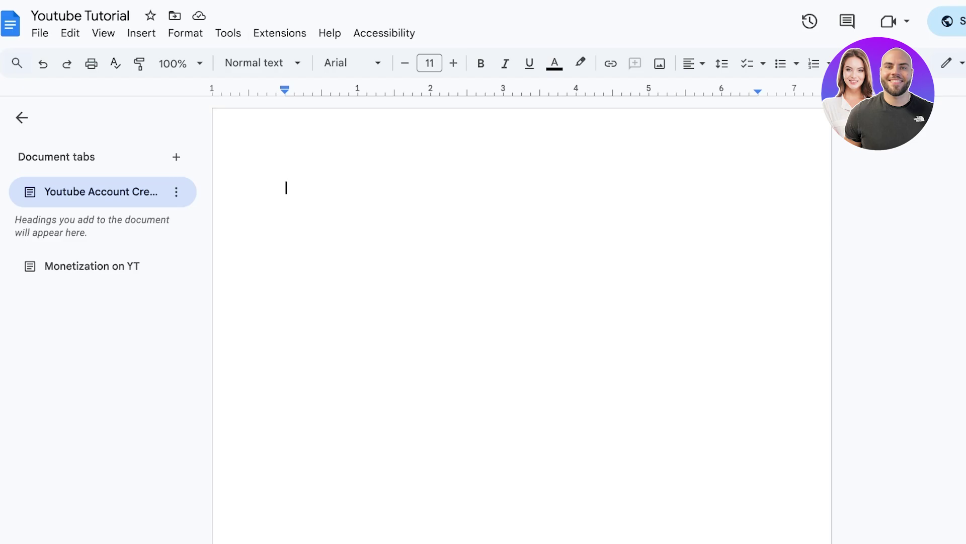
Enable displaying the word count while typing and open the counter's list of display options.
key(ctrl+alt+t)
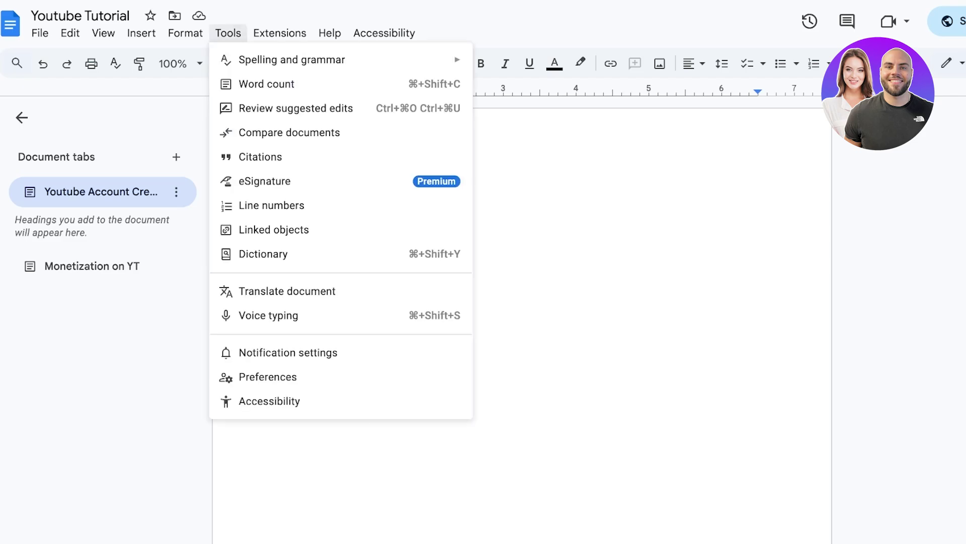
key(Down)
key(Down)
key(Return)
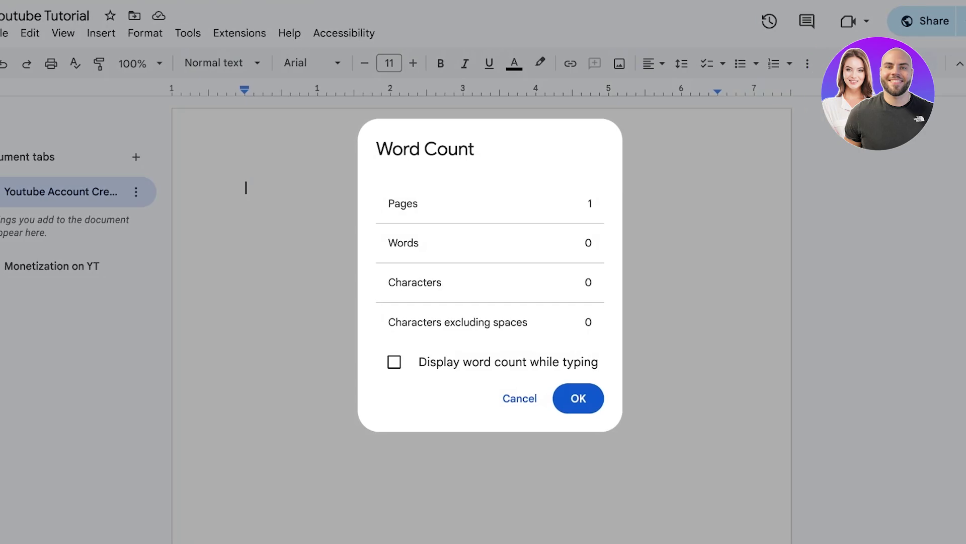
click(481, 362)
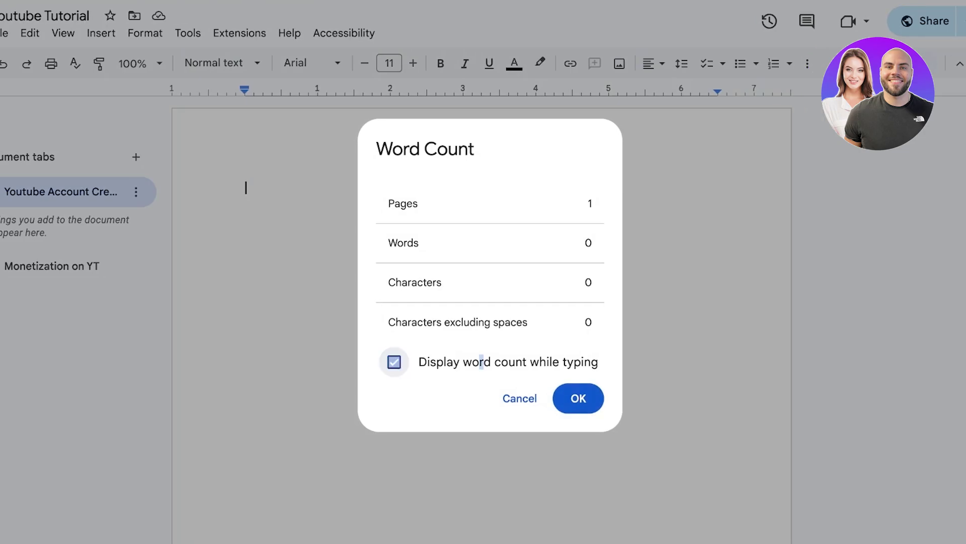
click(579, 398)
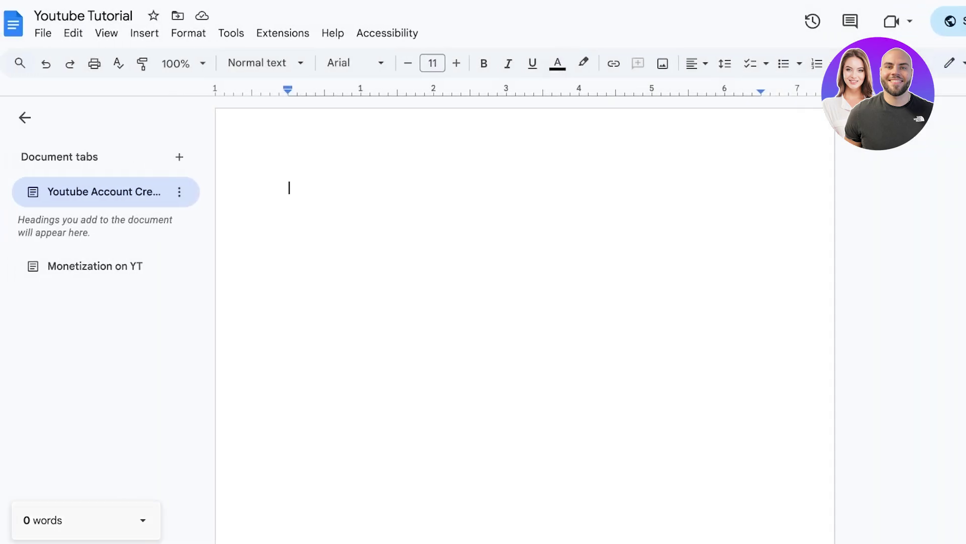
click(85, 520)
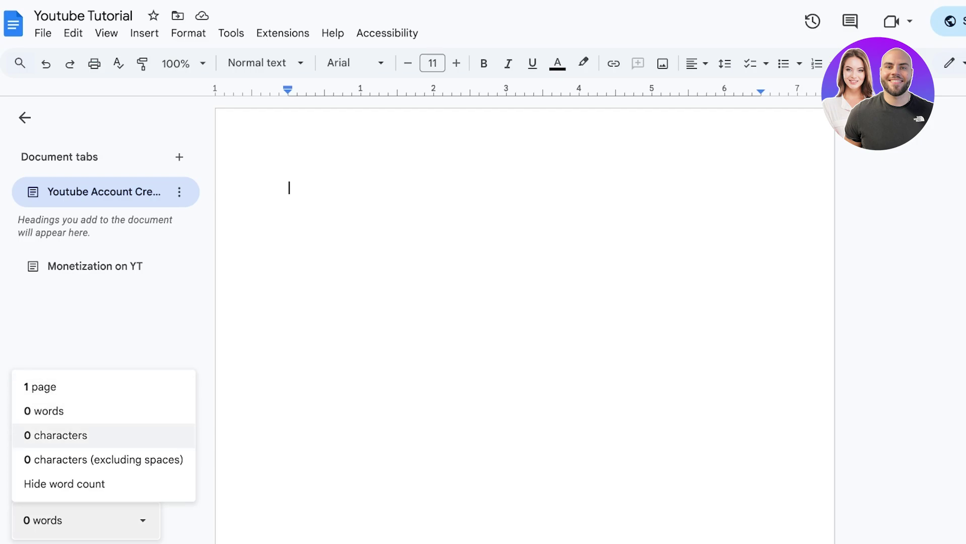
Close the word counter's display options, run a spelling and grammar check on the document, and dismiss the check.
key(Escape)
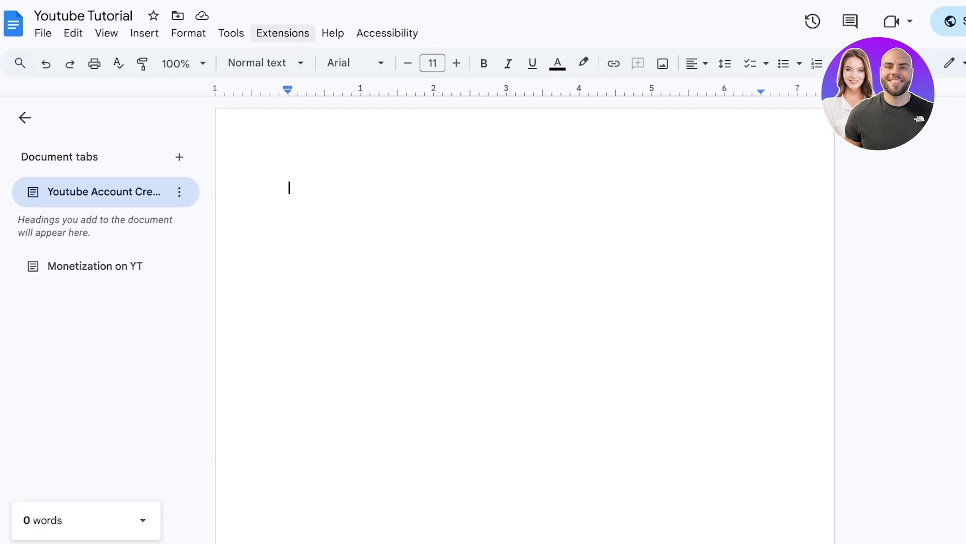
click(231, 33)
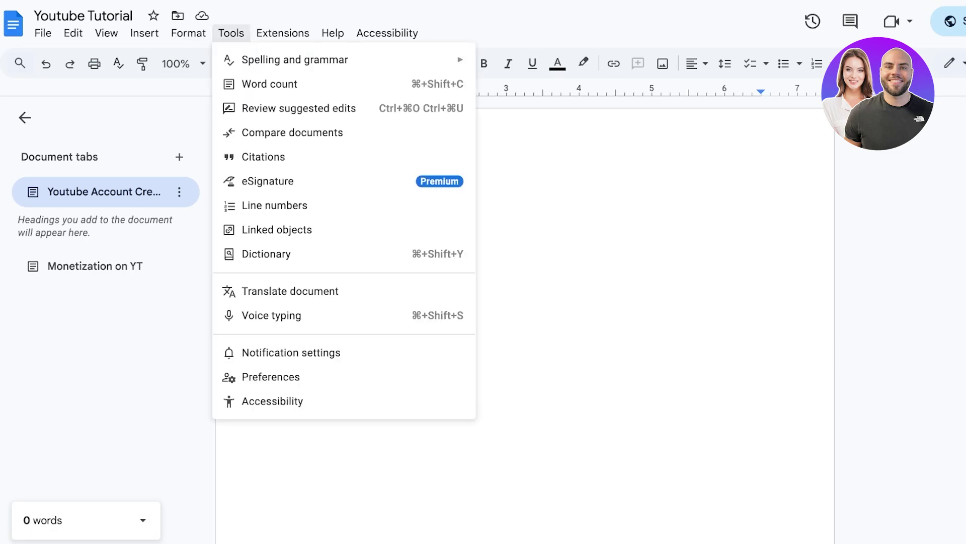
mouse_move(295, 59)
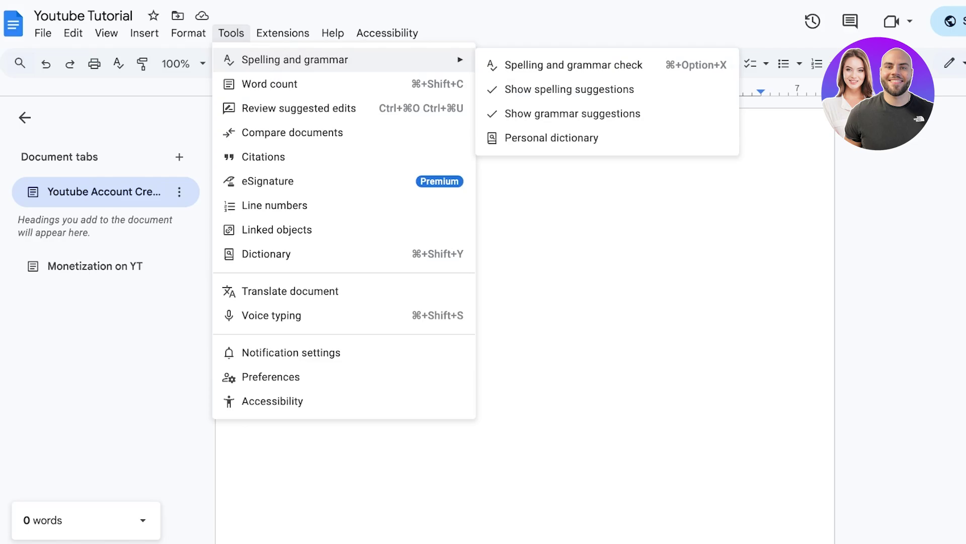
click(573, 65)
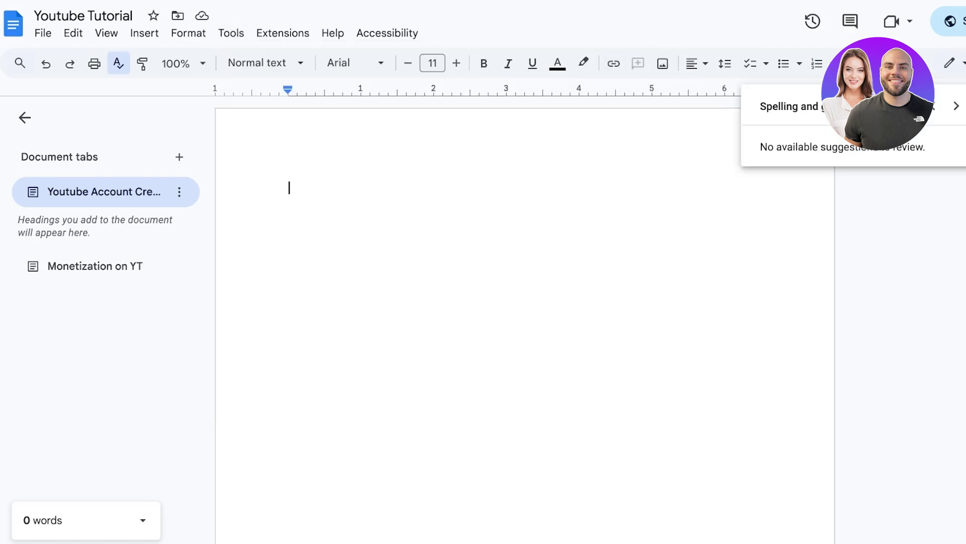
key(Escape)
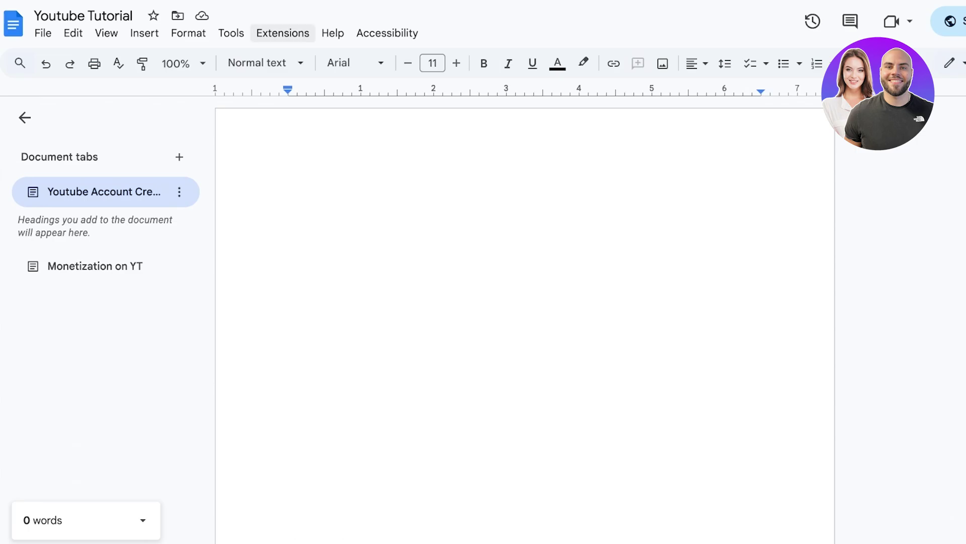
Start voice typing in English (US) and dictate a line about Google typing everything without manual typing.
click(231, 33)
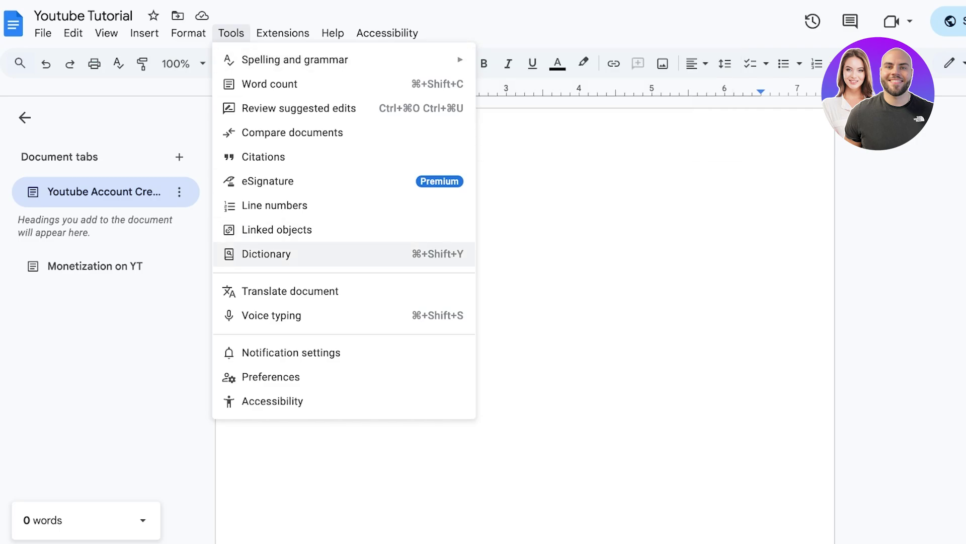
click(272, 315)
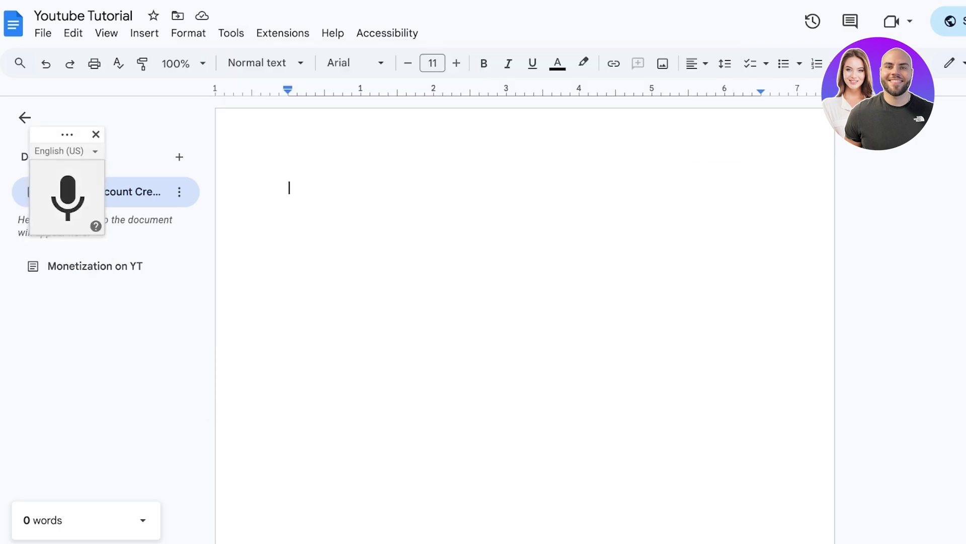
click(67, 196)
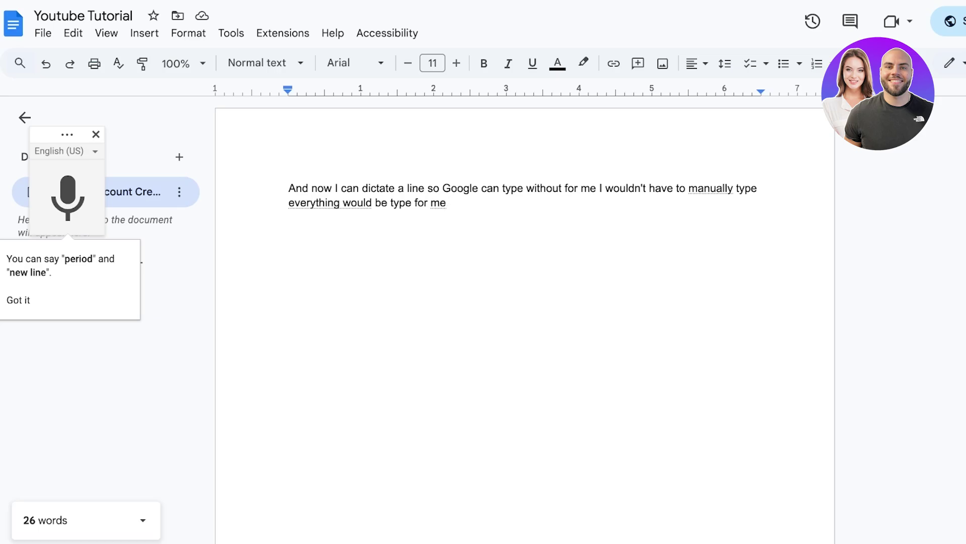
Delete all the dictated text from the page and close the voice typing tool.
key(ctrl+a)
key(BackSpace)
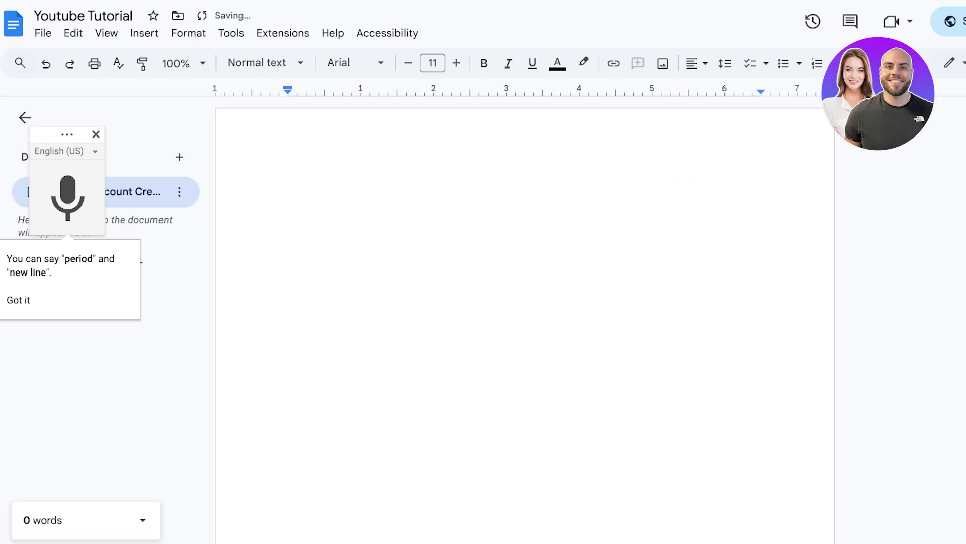
click(96, 134)
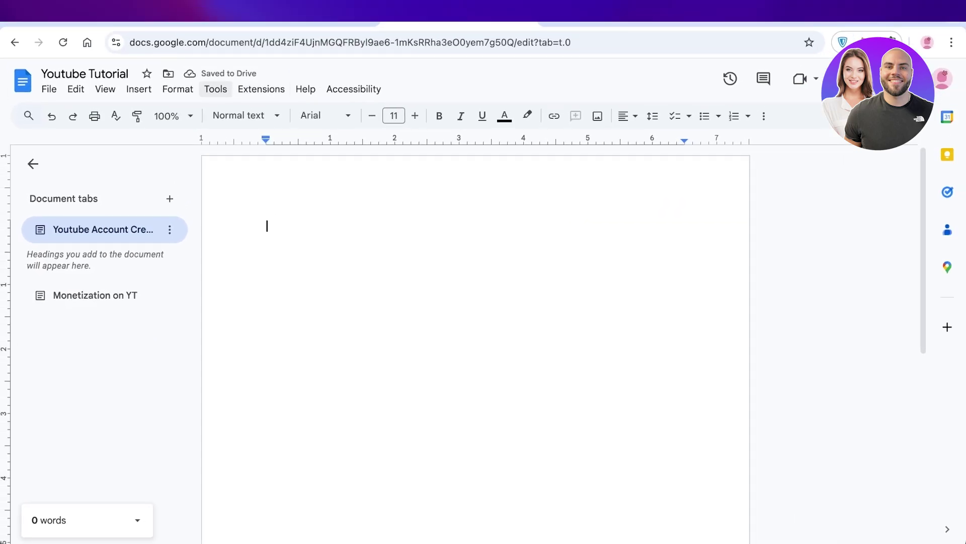
Leave the Youtube Tutorial document and return to the Docs home page with templates and recent documents.
click(231, 33)
key(Escape)
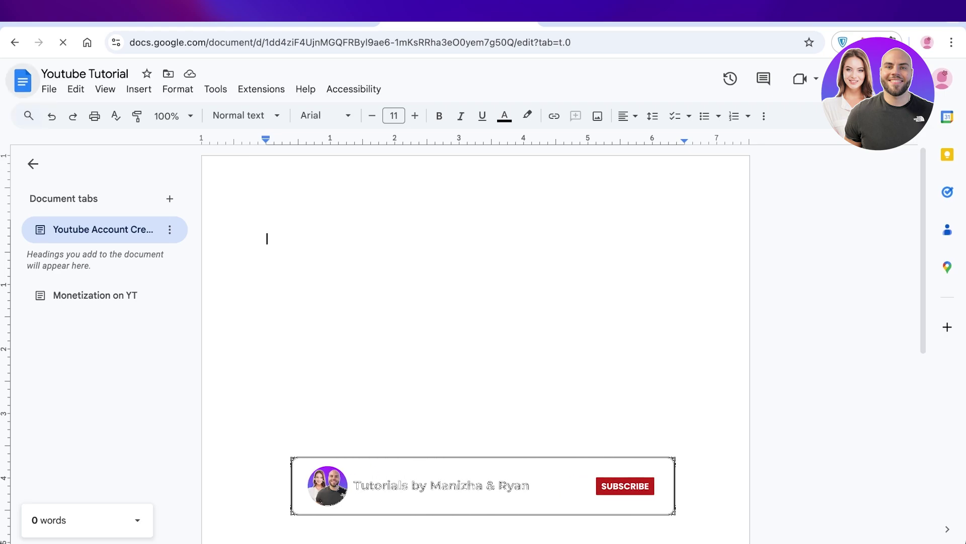
click(22, 81)
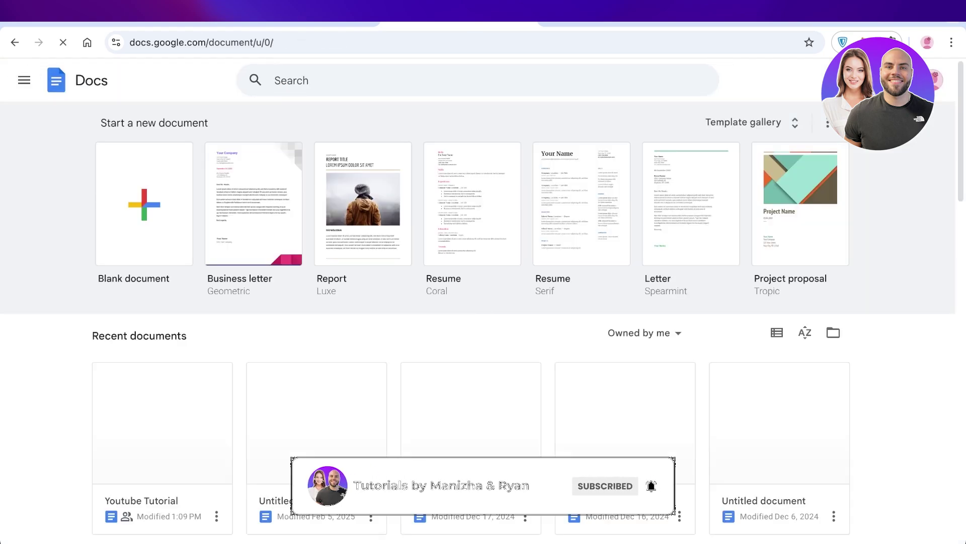